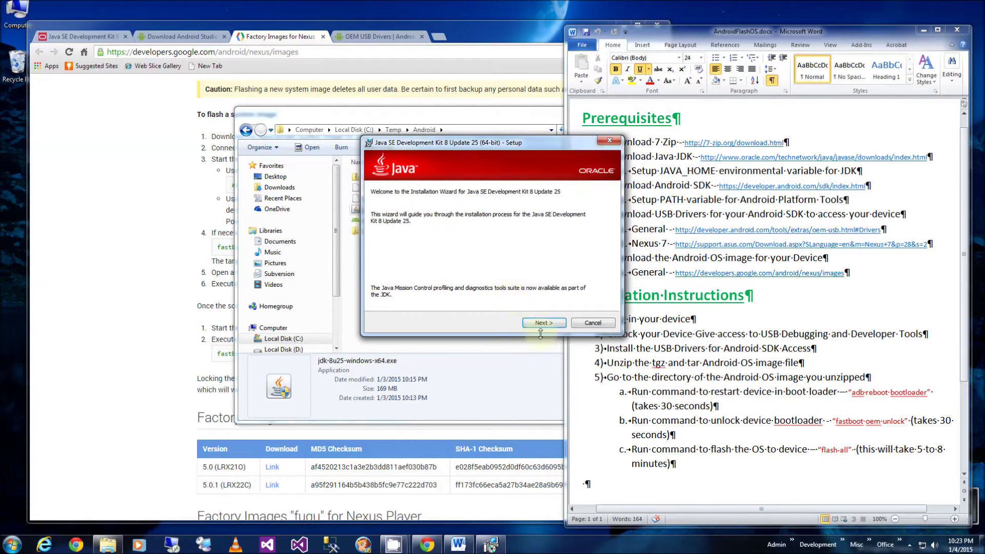
- Proceed through the Java SE Development Kit 8 Update 25 installer with its default settings
{"action": "left_click", "coordinate": [542, 322]}
{"action": "left_click", "coordinate": [542, 322]}
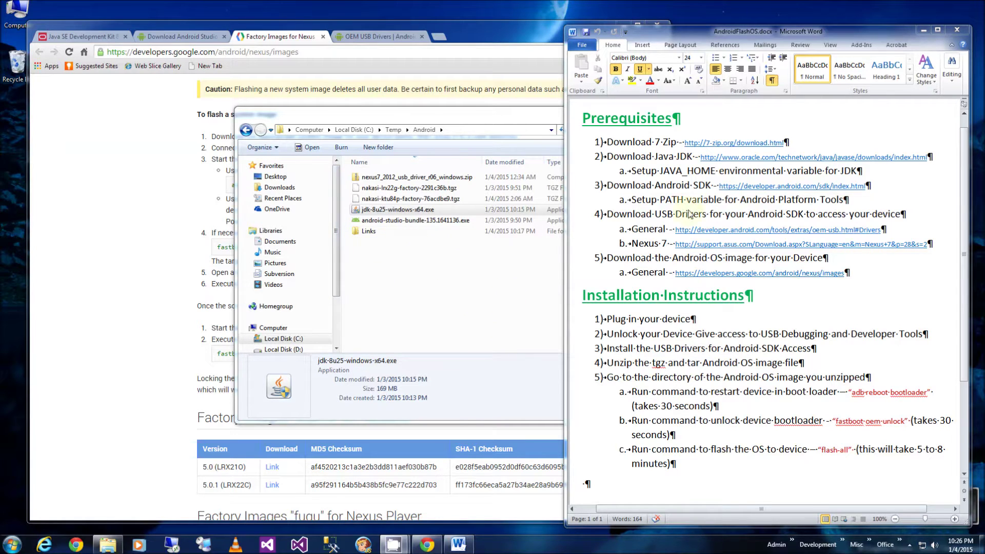
- Open the Environment Variables settings from the computer's advanced system properties
{"action": "left_click_drag", "start_coordinate": [631, 171], "coordinate": [824, 170]}
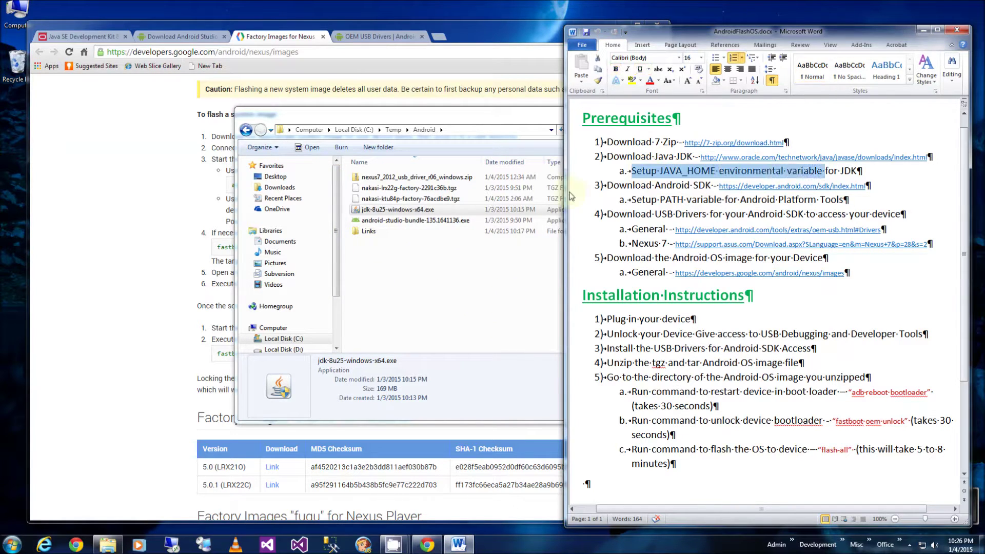
{"action": "left_click", "coordinate": [54, 23]}
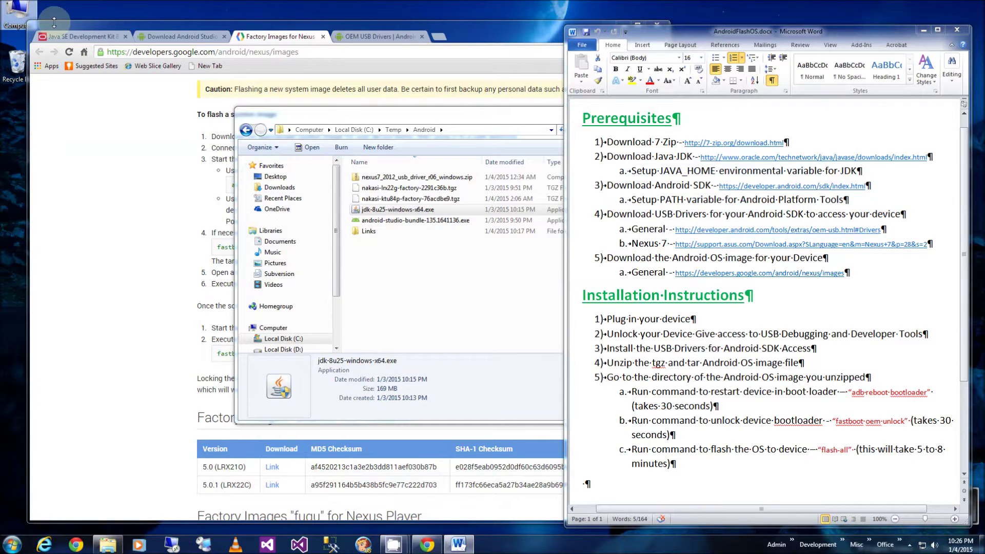
{"action": "left_click_drag", "start_coordinate": [73, 25], "coordinate": [84, 22]}
{"action": "right_click", "coordinate": [17, 16]}
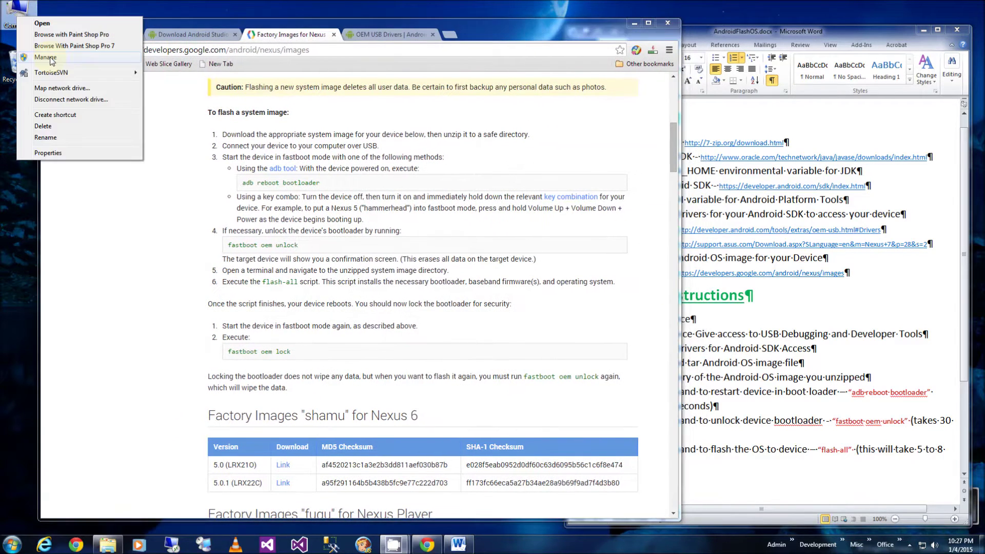
{"action": "left_click", "coordinate": [48, 152]}
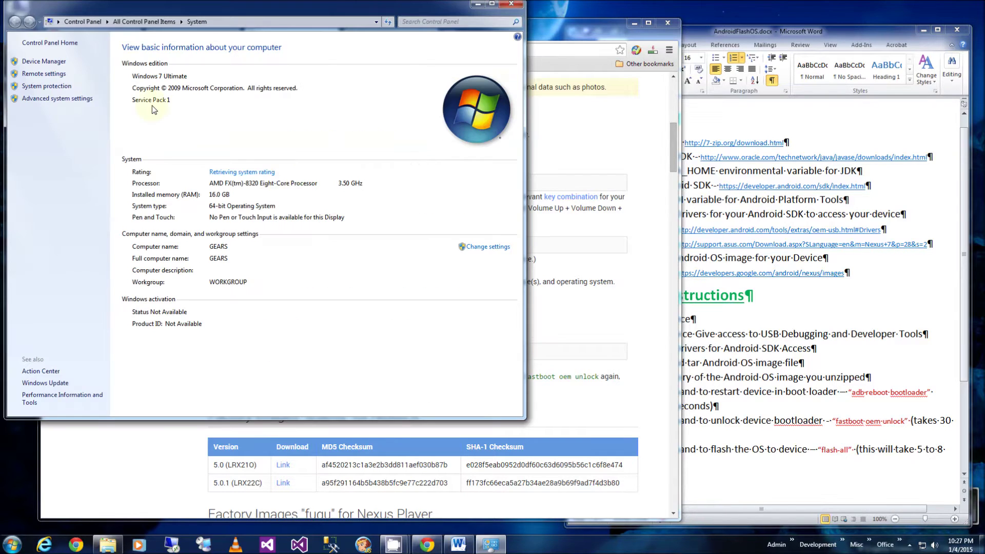
{"action": "left_click_drag", "start_coordinate": [136, 2], "coordinate": [186, 33]}
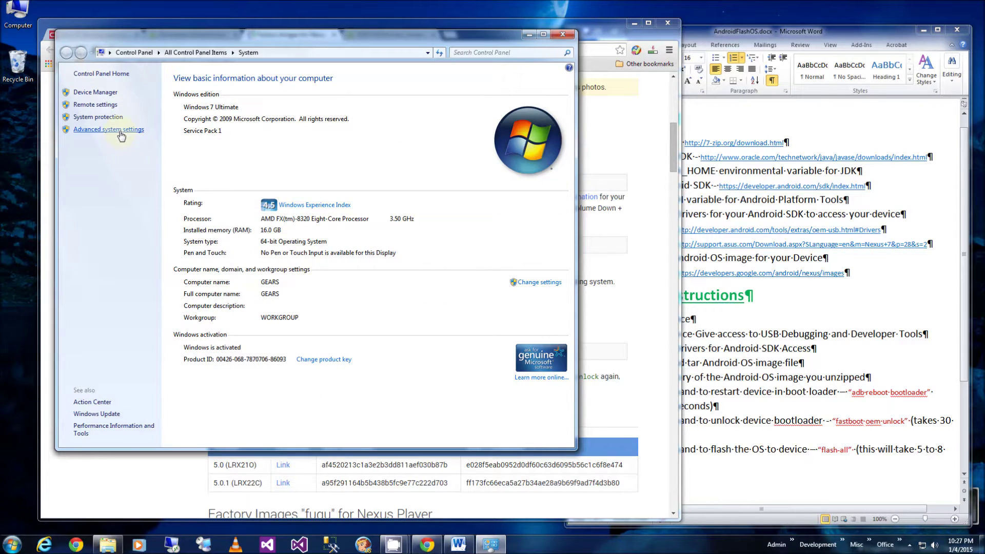
{"action": "left_click", "coordinate": [102, 129]}
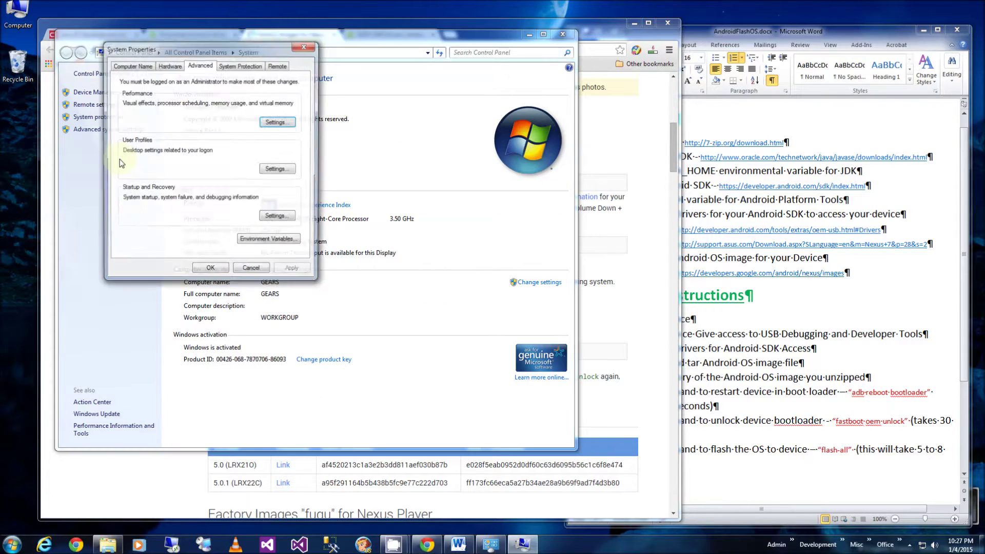
{"action": "left_click", "coordinate": [264, 239]}
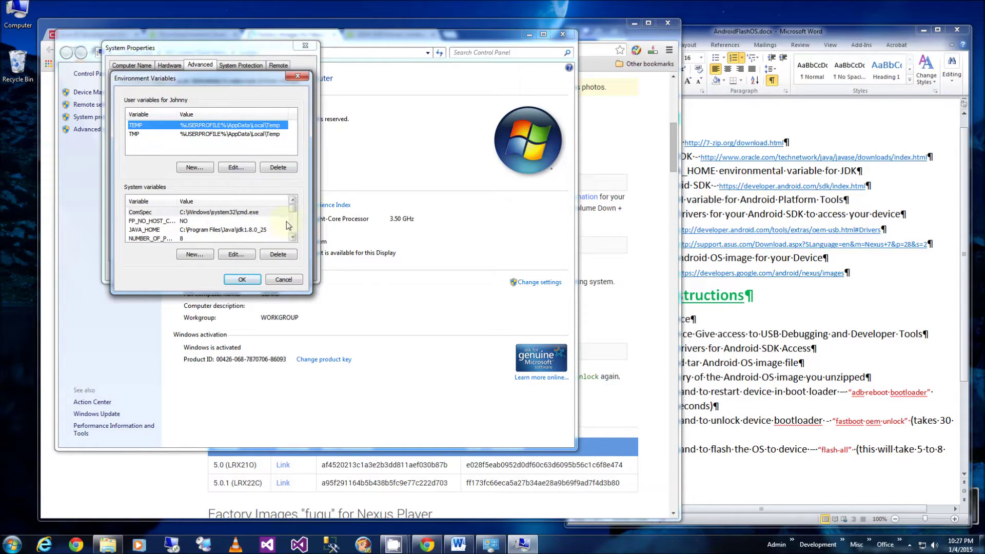
- Open the JAVA_HOME system variable for editing and move its dialog aside
{"action": "left_click", "coordinate": [224, 231]}
{"action": "double_click", "coordinate": [221, 232]}
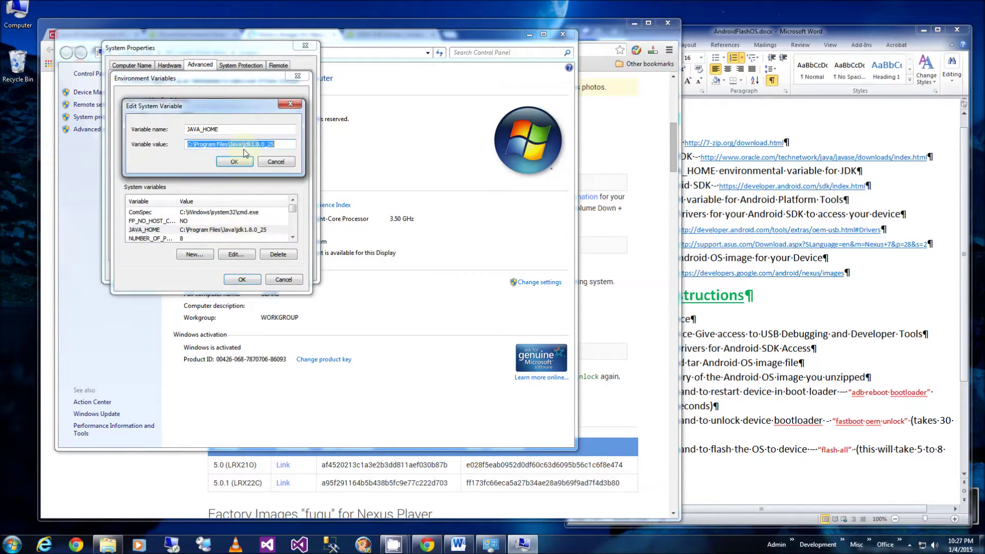
{"action": "left_click_drag", "start_coordinate": [205, 106], "coordinate": [95, 157]}
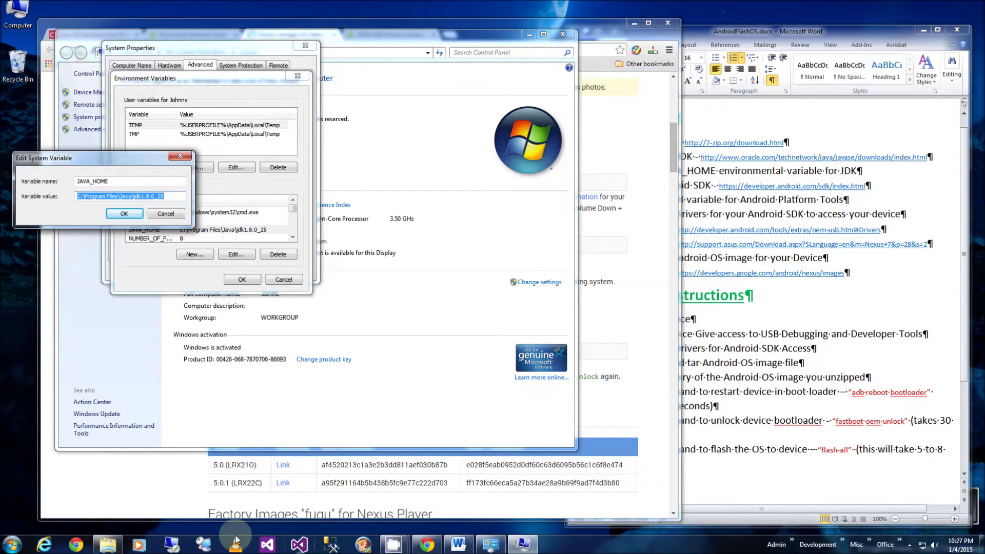
- Browse to C:\Program Files\Java\jdk1.8.0_25 in a file window and select the folder's full path
{"action": "left_click", "coordinate": [108, 546]}
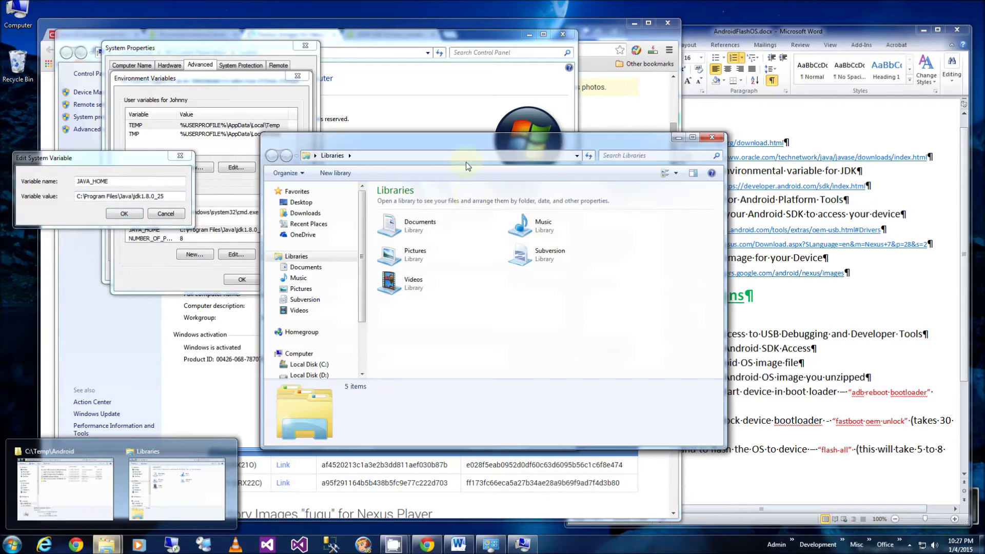
{"action": "left_click", "coordinate": [473, 158]}
{"action": "type", "text": "C"}
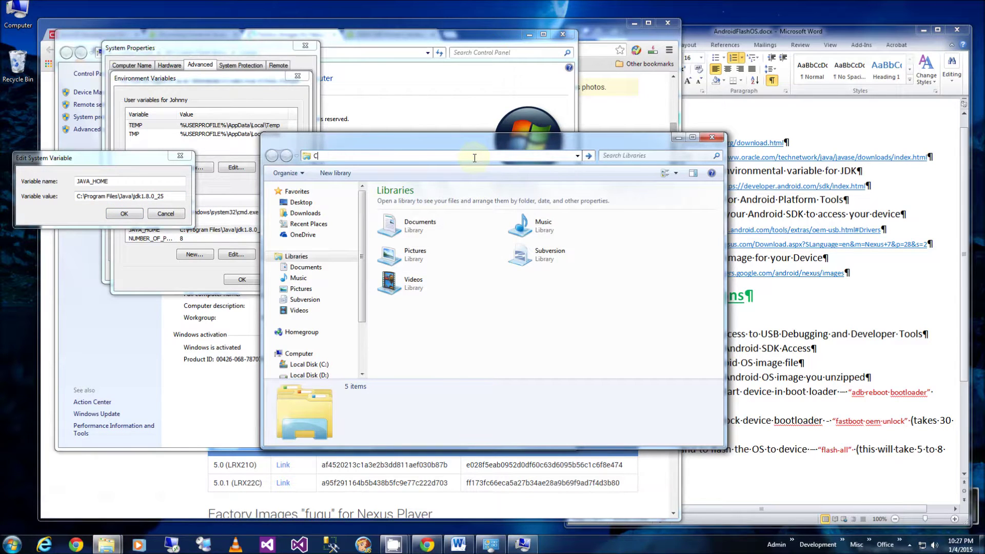
{"action": "type", "text": ":\\Pro"}
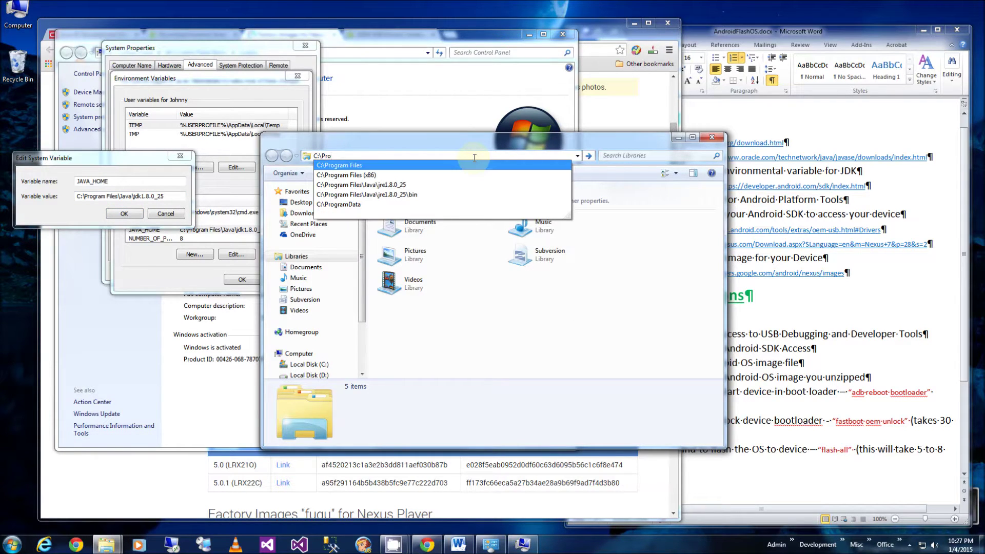
{"action": "type", "text": "gram Files\\Java"}
{"action": "key", "text": "Return"}
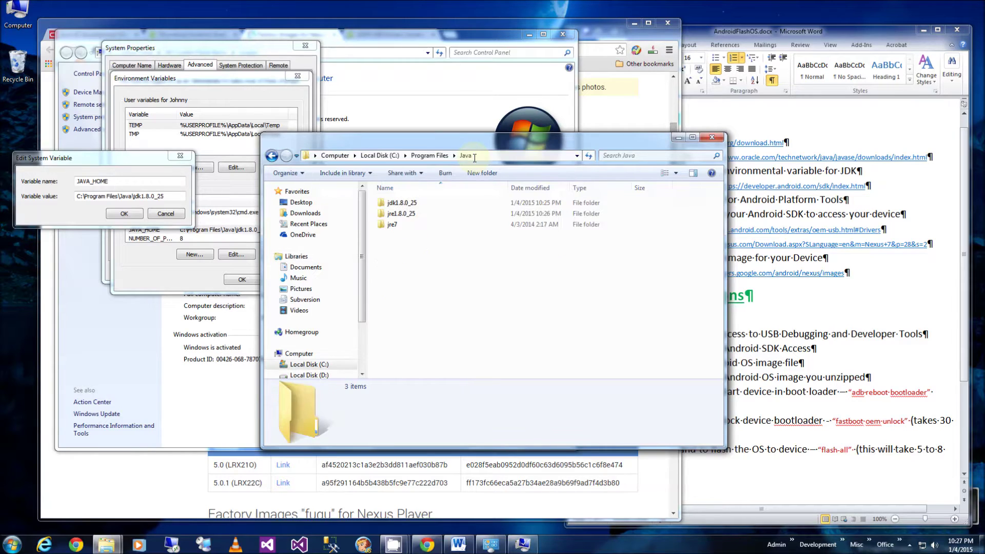
{"action": "left_click", "coordinate": [404, 205]}
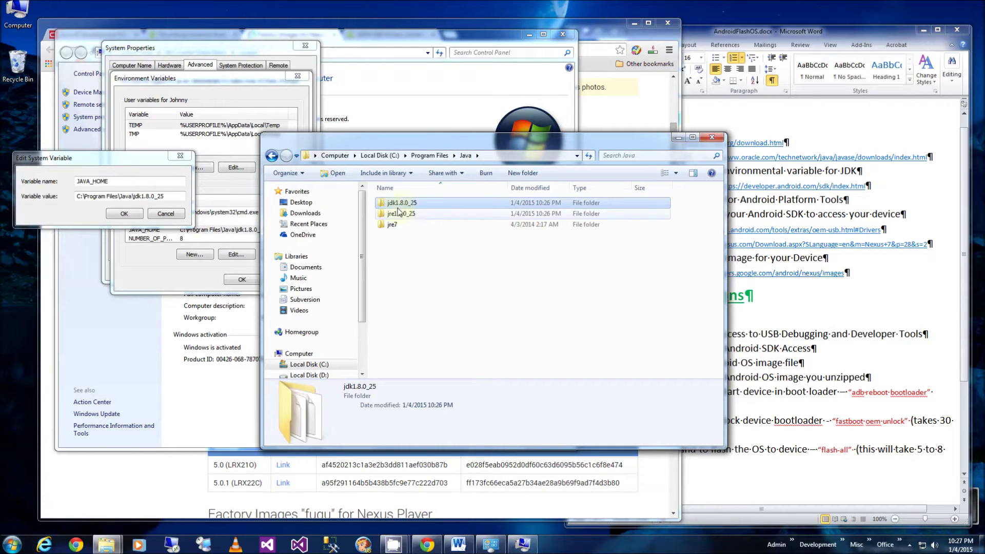
{"action": "double_click", "coordinate": [403, 204]}
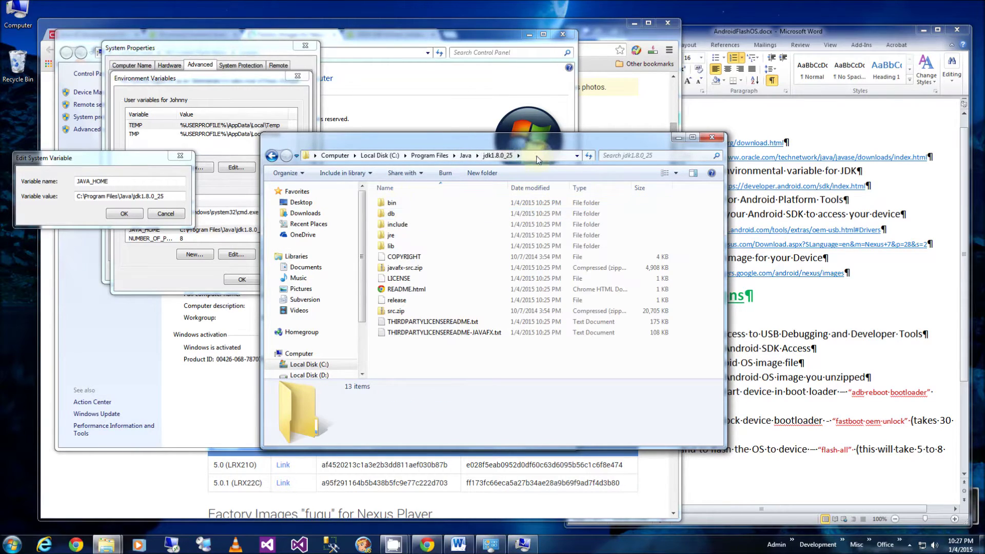
{"action": "left_click", "coordinate": [534, 155]}
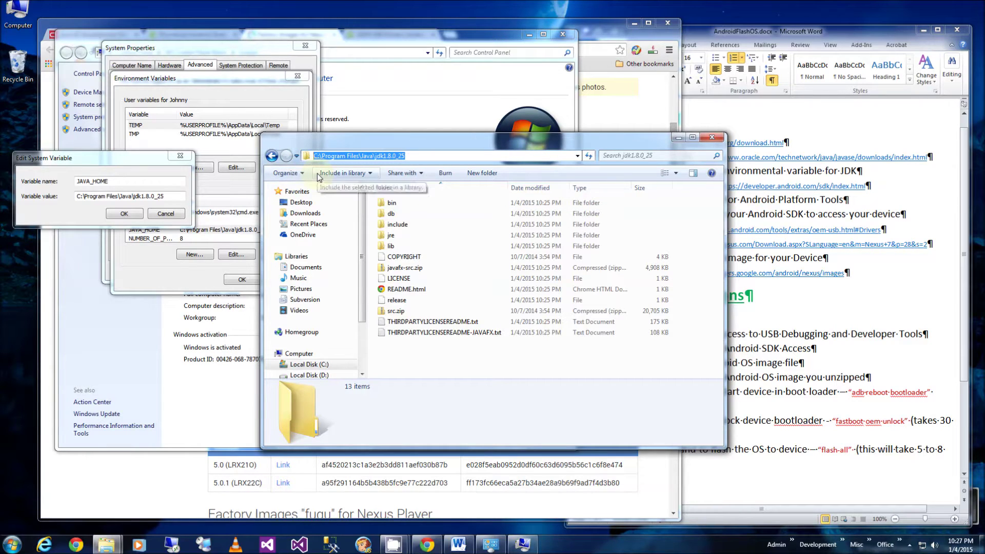
- Accept C:\Program Files\Java\jdk1.8.0_25 as the JAVA_HOME value and confirm the environment variable and system property dialogs
{"action": "left_click", "coordinate": [184, 197]}
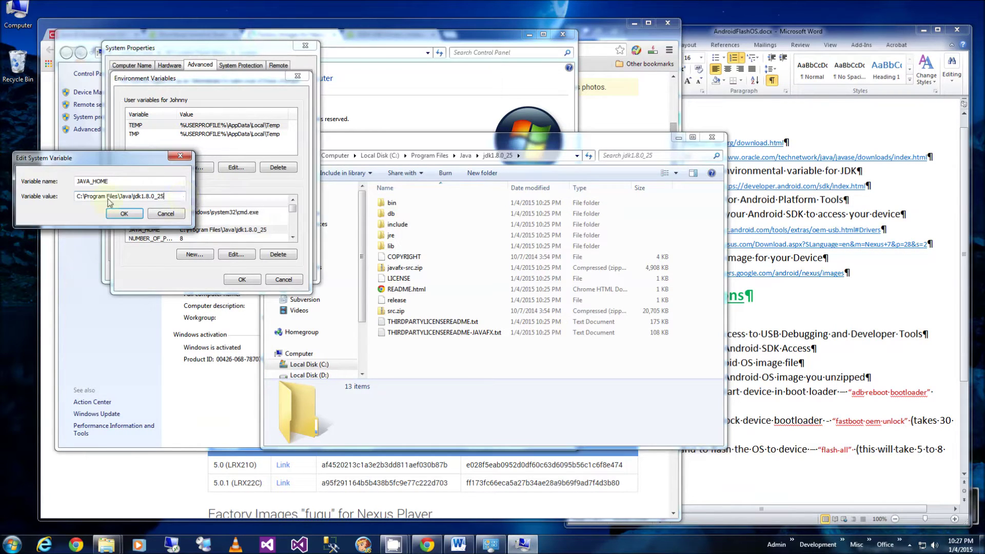
{"action": "left_click_drag", "start_coordinate": [183, 198], "coordinate": [10, 199]}
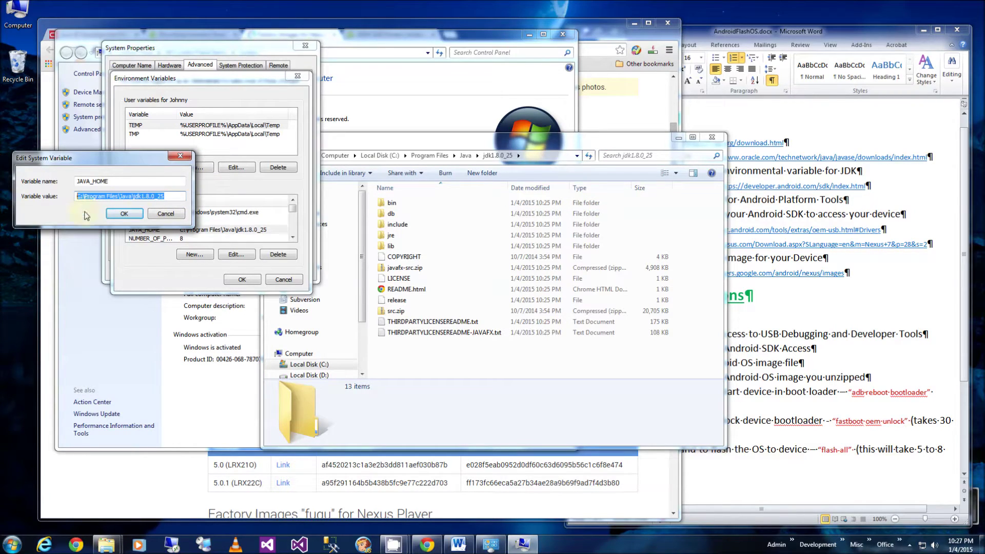
{"action": "left_click", "coordinate": [134, 217]}
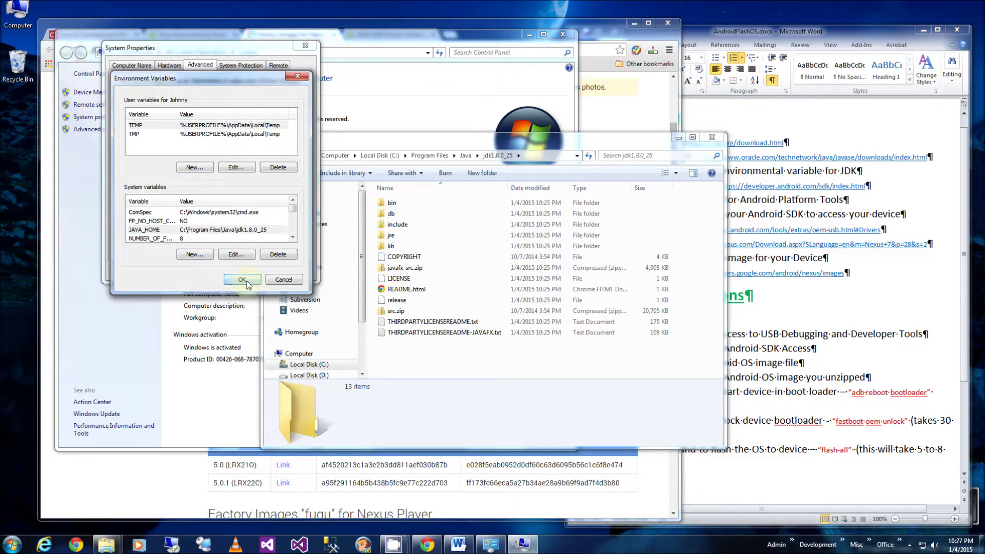
{"action": "left_click", "coordinate": [248, 283]}
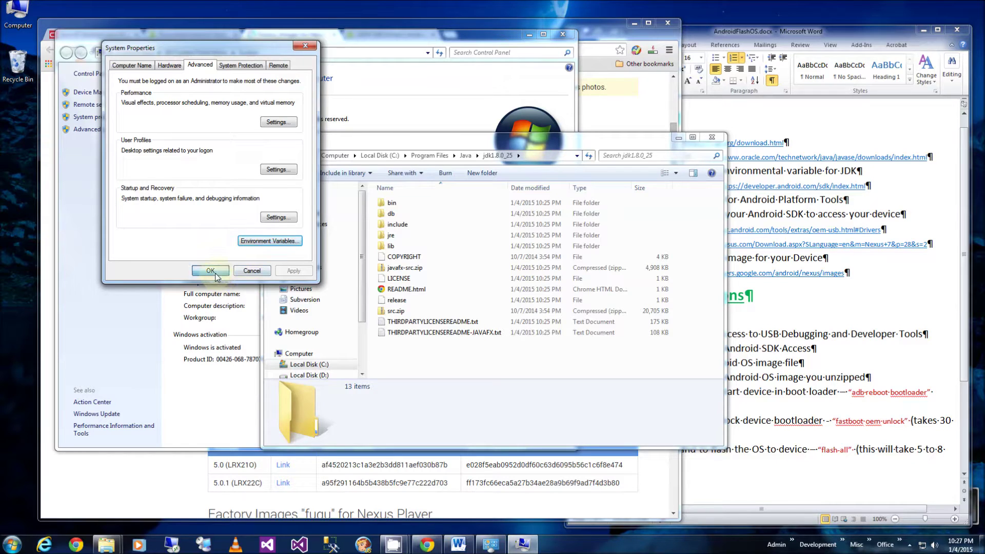
{"action": "left_click", "coordinate": [215, 276]}
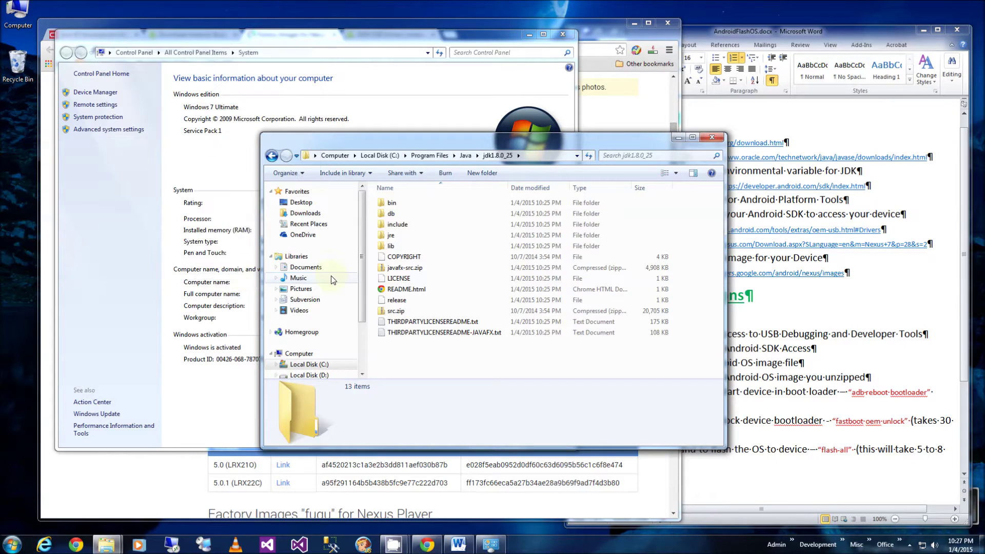
- Close the JDK folder window and run android-studio-bundle-135.1641136.exe from the C:\Temp\Android folder
{"action": "left_click", "coordinate": [720, 139]}
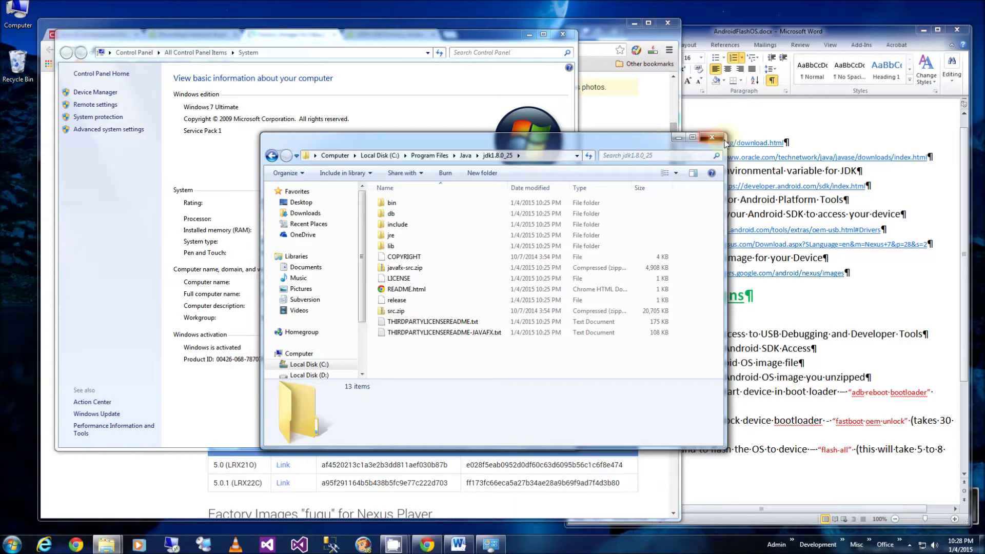
{"action": "left_click", "coordinate": [117, 548]}
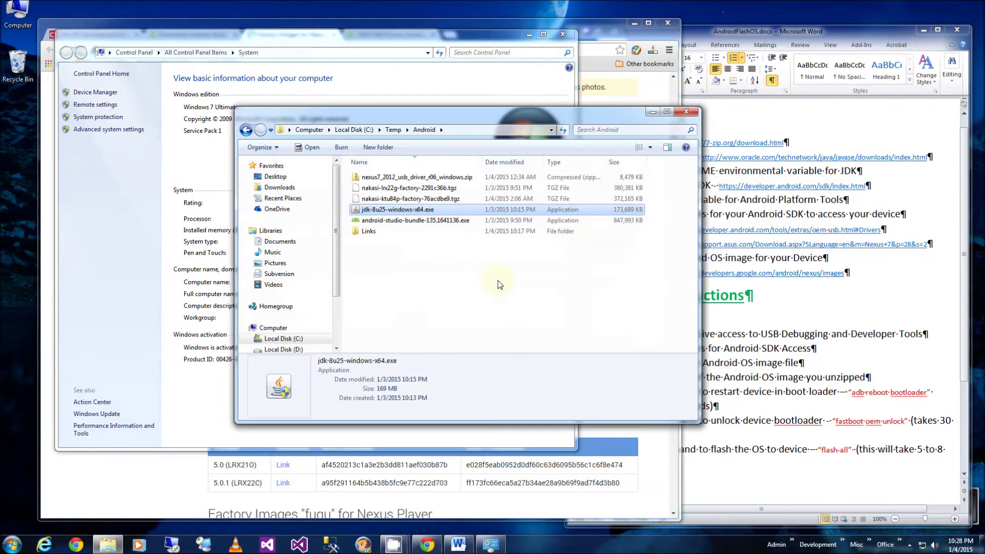
{"action": "left_click", "coordinate": [413, 225]}
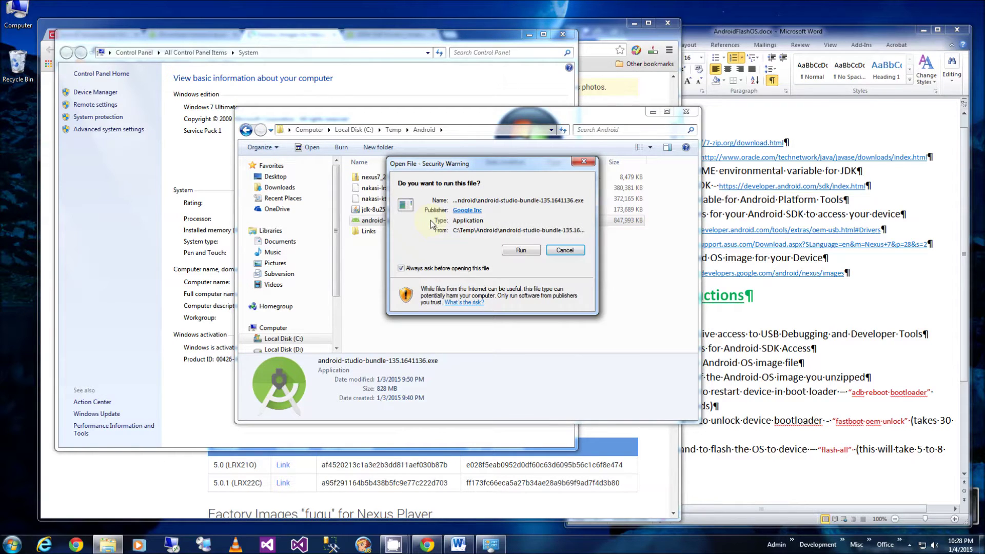
{"action": "left_click", "coordinate": [520, 251]}
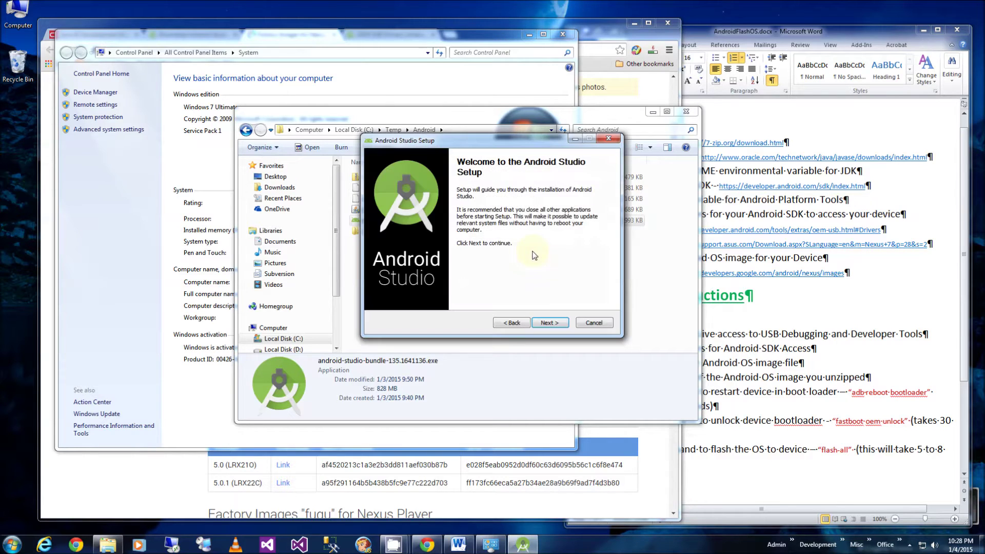
- Keep all default Android Studio components selected and accept the license agreement
{"action": "left_click", "coordinate": [548, 322]}
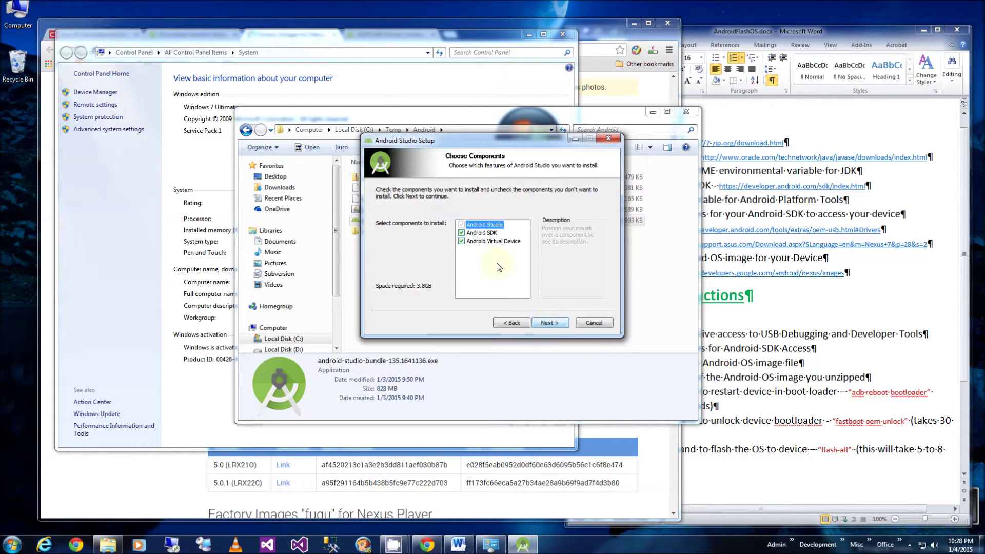
{"action": "left_click", "coordinate": [549, 324]}
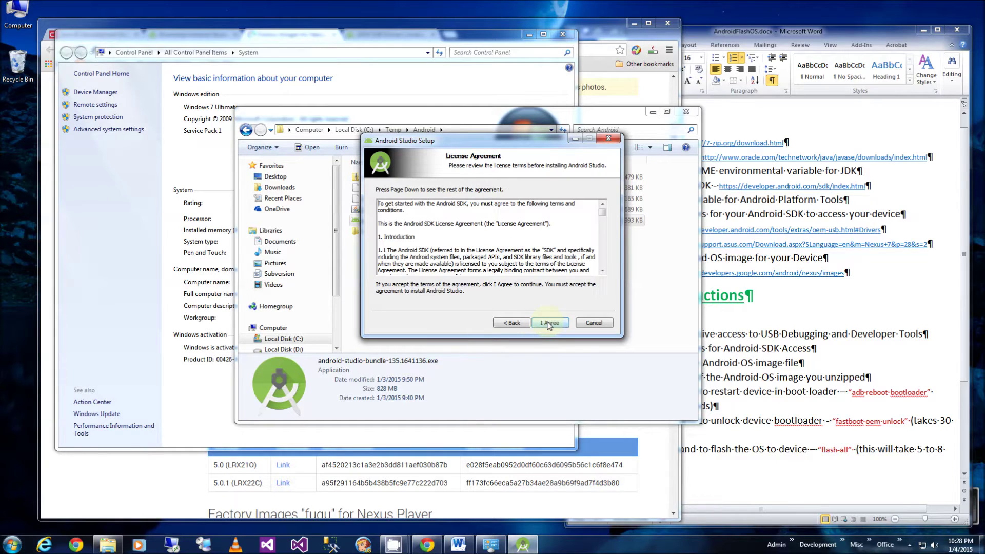
{"action": "left_click", "coordinate": [552, 327]}
- Copy the Android Studio installation path from the setup's install locations
{"action": "left_click_drag", "start_coordinate": [551, 277], "coordinate": [359, 275]}
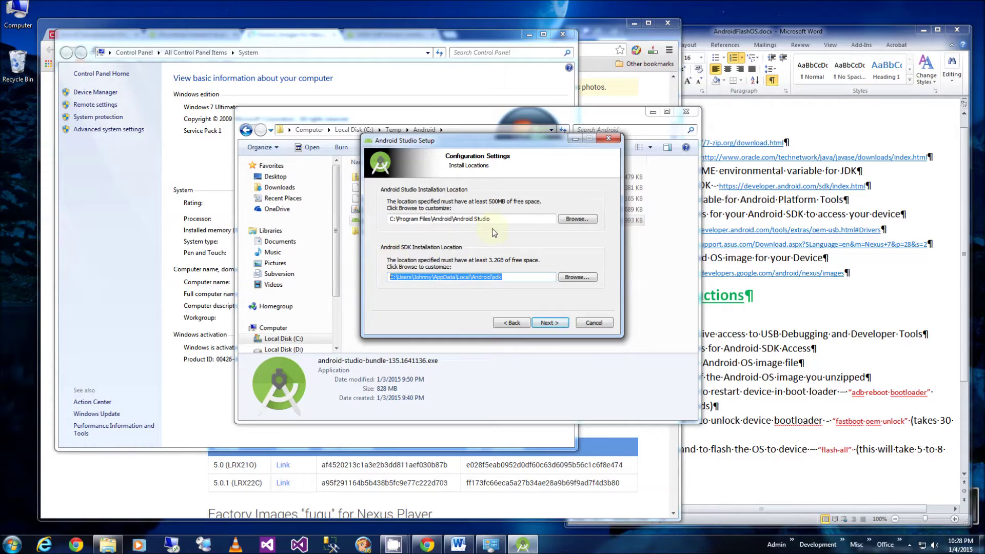
{"action": "left_click", "coordinate": [508, 222]}
{"action": "left_click_drag", "start_coordinate": [511, 222], "coordinate": [285, 218]}
{"action": "key", "text": "ctrl+c"}
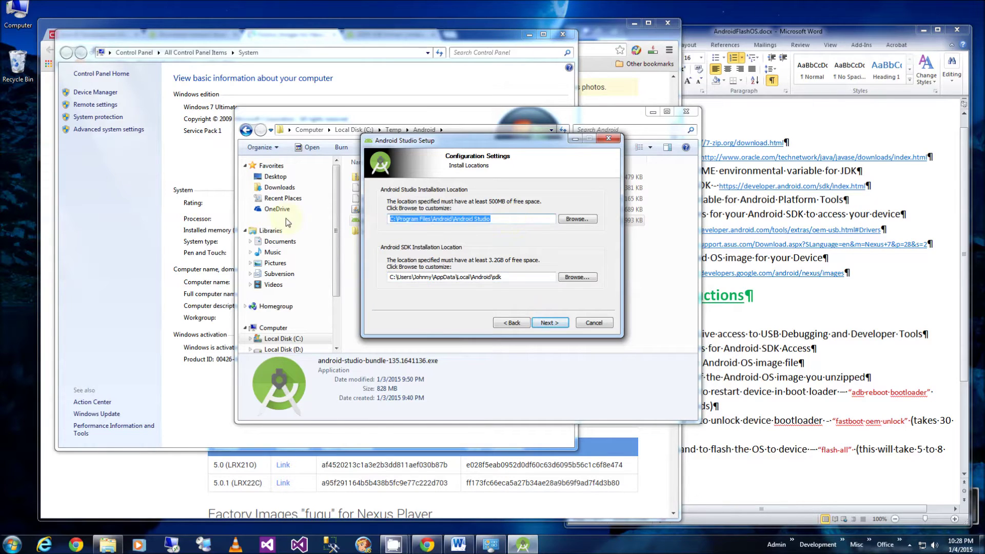
{"action": "left_click", "coordinate": [501, 280]}
{"action": "left_click_drag", "start_coordinate": [501, 280], "coordinate": [334, 275]}
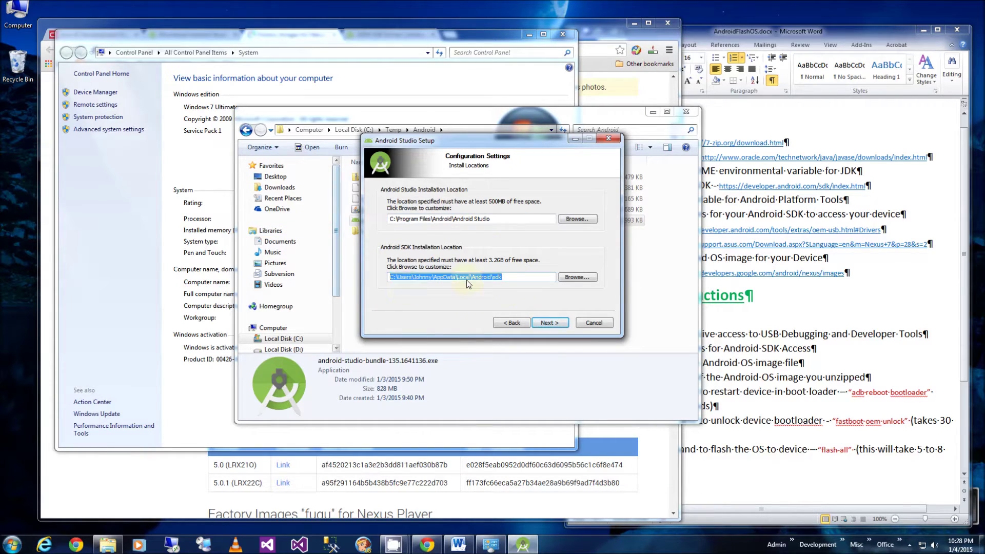
{"action": "left_click", "coordinate": [436, 281]}
{"action": "left_click_drag", "start_coordinate": [436, 281], "coordinate": [498, 281]}
{"action": "left_click", "coordinate": [512, 280]}
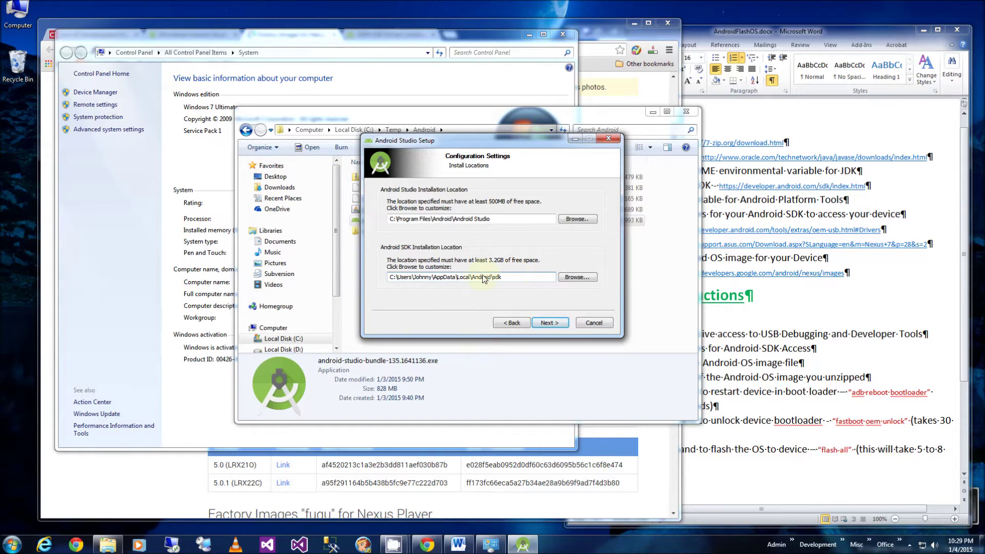
- Set the Android SDK installation location to C:\Program Files\Android\AndroidSDK, based on the copied Android Studio path, and continue the setup
{"action": "left_click_drag", "start_coordinate": [515, 279], "coordinate": [356, 277]}
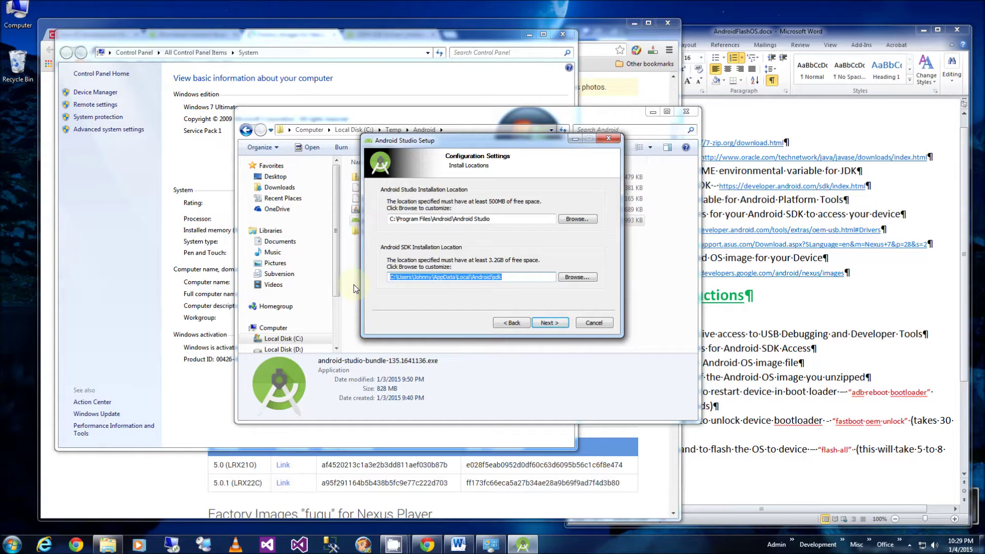
{"action": "key", "text": "ctrl+v"}
{"action": "key", "text": "BackSpace"}
{"action": "key", "text": "BackSpace"}
{"action": "key", "text": "BackSpace"}
{"action": "key", "text": "BackSpace"}
{"action": "key", "text": "BackSpace"}
{"action": "key", "text": "BackSpace"}
{"action": "key", "text": "BackSpace"}
{"action": "key", "text": "BackSpace"}
{"action": "key", "text": "BackSpace"}
{"action": "key", "text": "BackSpace"}
{"action": "key", "text": "BackSpace"}
{"action": "key", "text": "BackSpace"}
{"action": "key", "text": "BackSpace"}
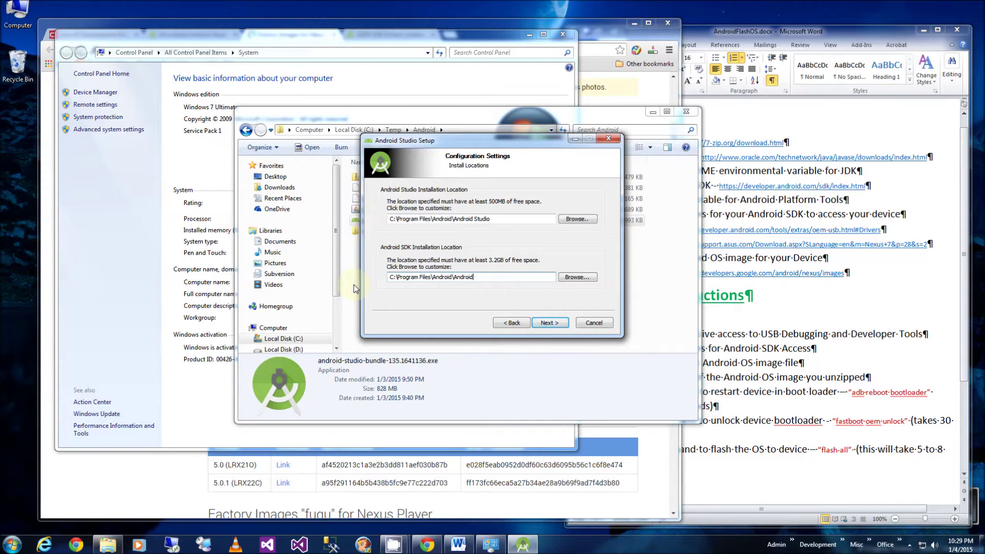
{"action": "type", "text": "SDK"}
{"action": "left_click", "coordinate": [548, 323]}
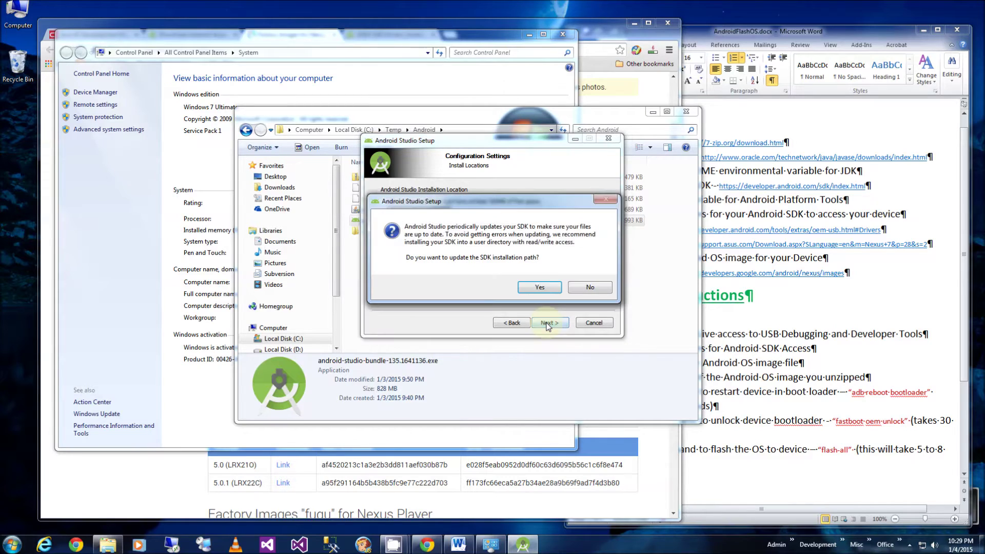
- Decline updating the SDK installation path and install Android Studio with the default Start Menu folder through to the completion page
{"action": "left_click", "coordinate": [592, 290]}
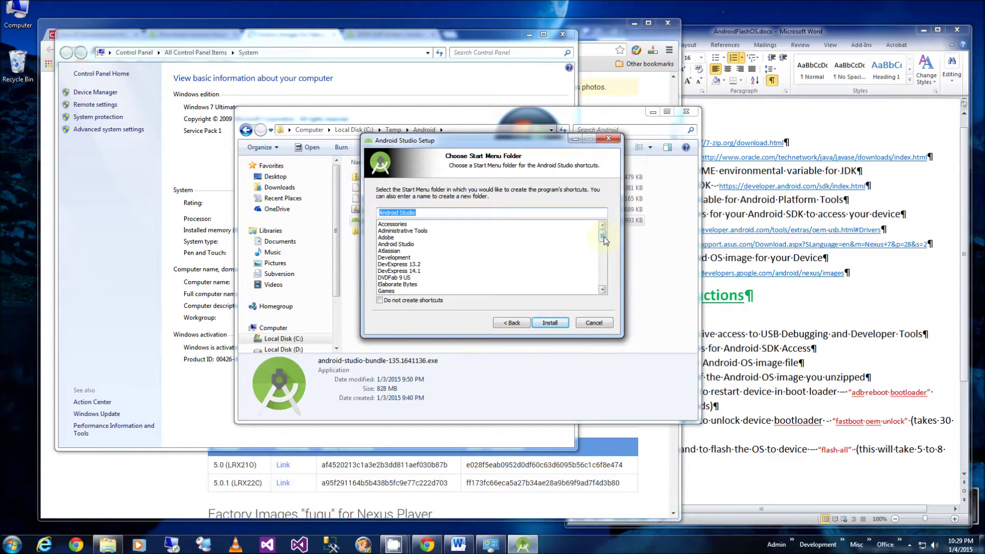
{"action": "left_click", "coordinate": [557, 325]}
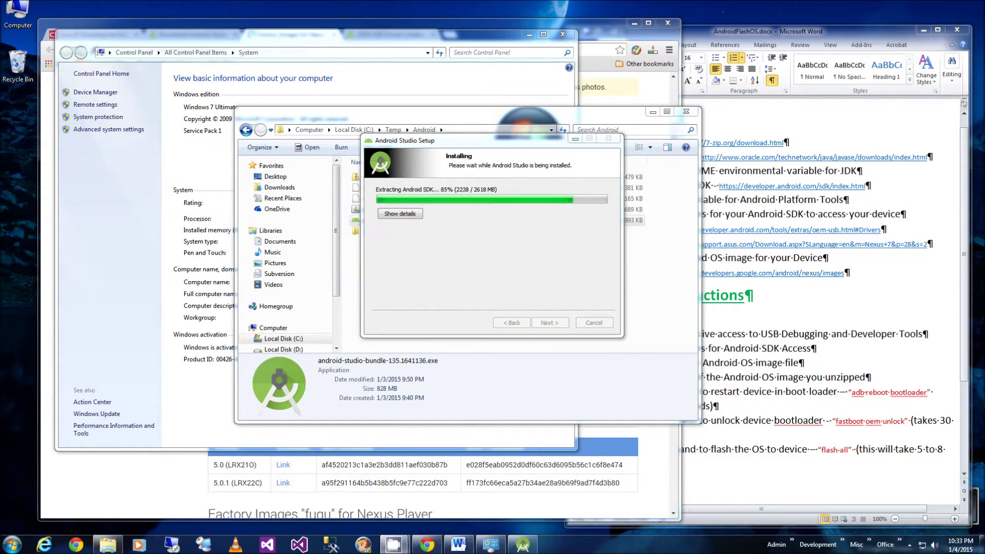
{"action": "left_click", "coordinate": [550, 323]}
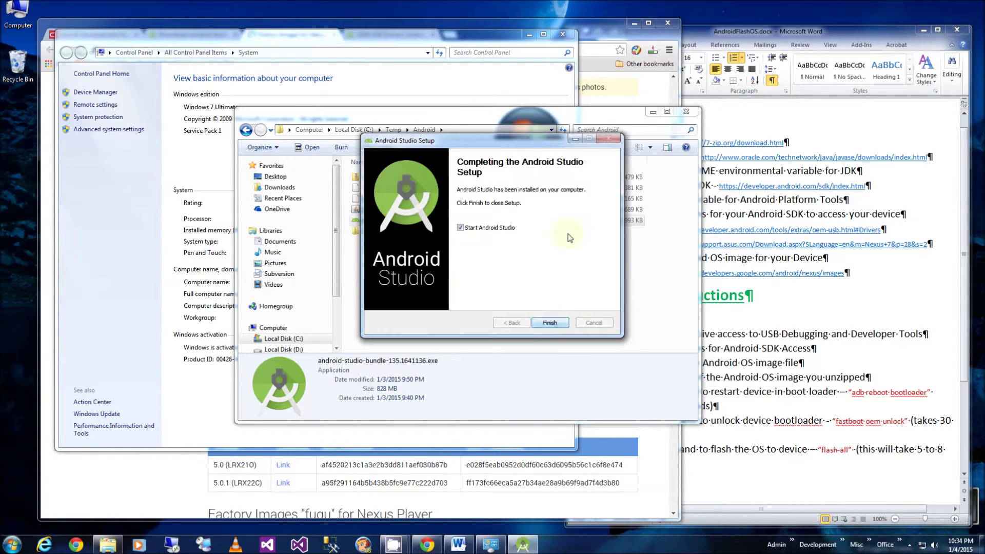
{"action": "left_click_drag", "start_coordinate": [514, 136], "coordinate": [510, 61]}
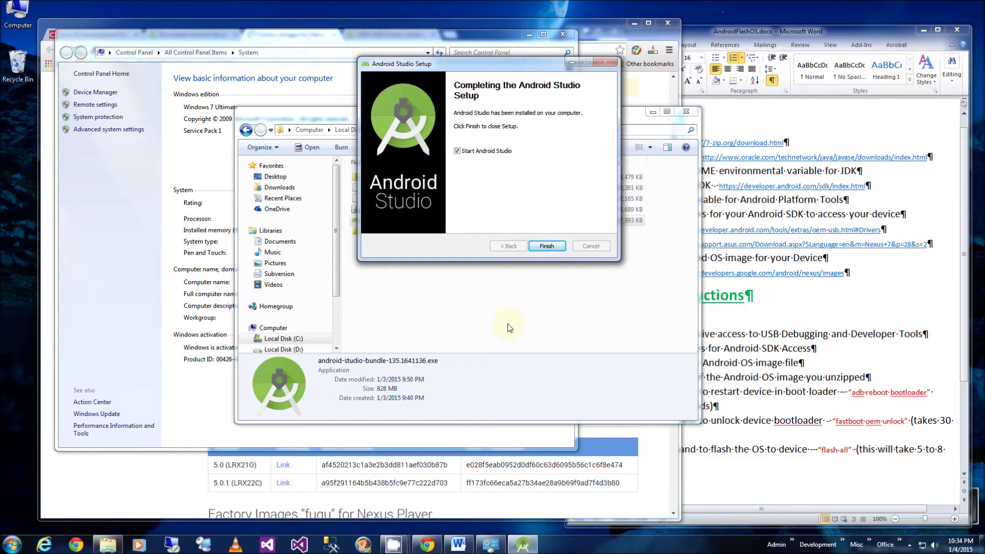
- Open a new Explorer window and browse to C:\Program Files\Android
{"action": "left_click", "coordinate": [108, 544]}
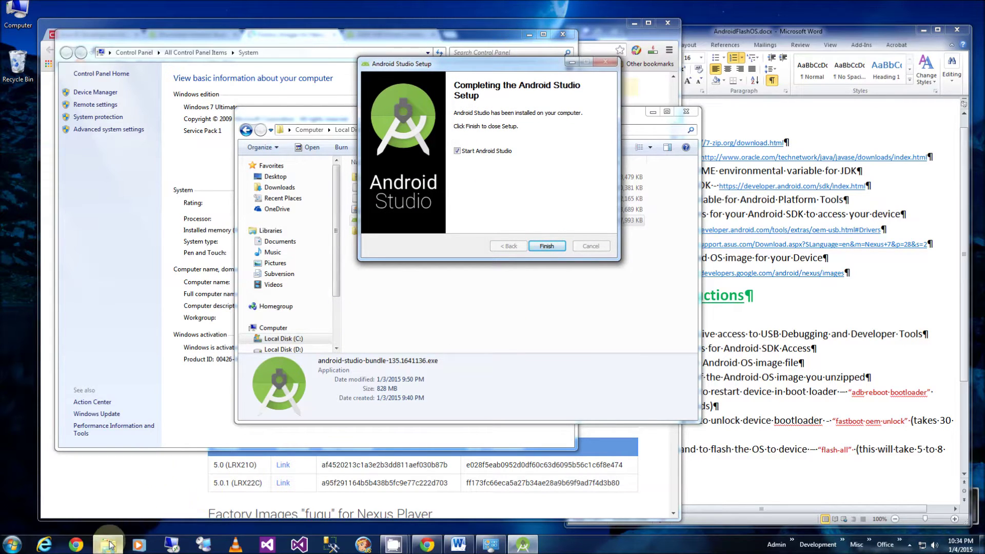
{"action": "left_click_drag", "start_coordinate": [482, 146], "coordinate": [648, 145]}
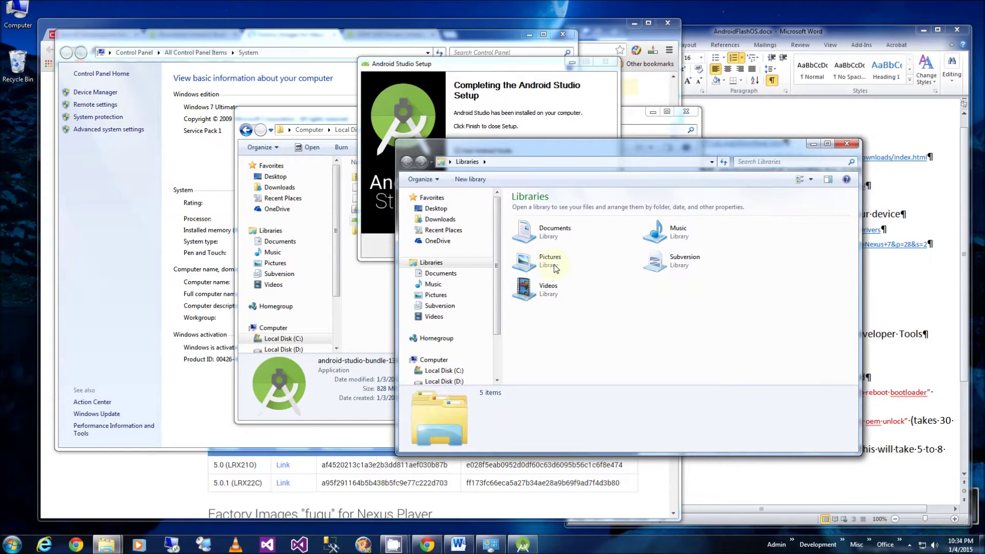
{"action": "left_click", "coordinate": [535, 163]}
{"action": "type", "text": "C:\\Pro"}
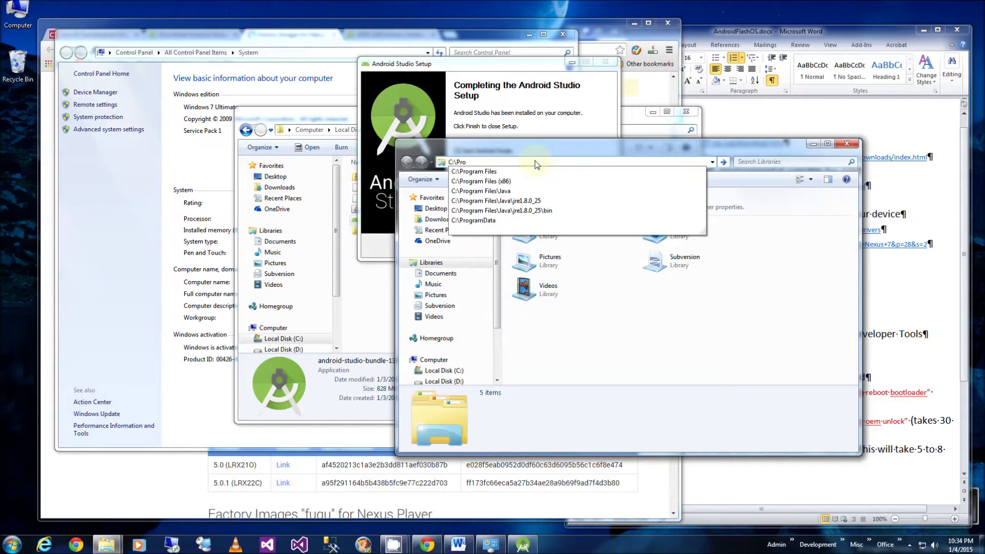
{"action": "key", "text": "Down"}
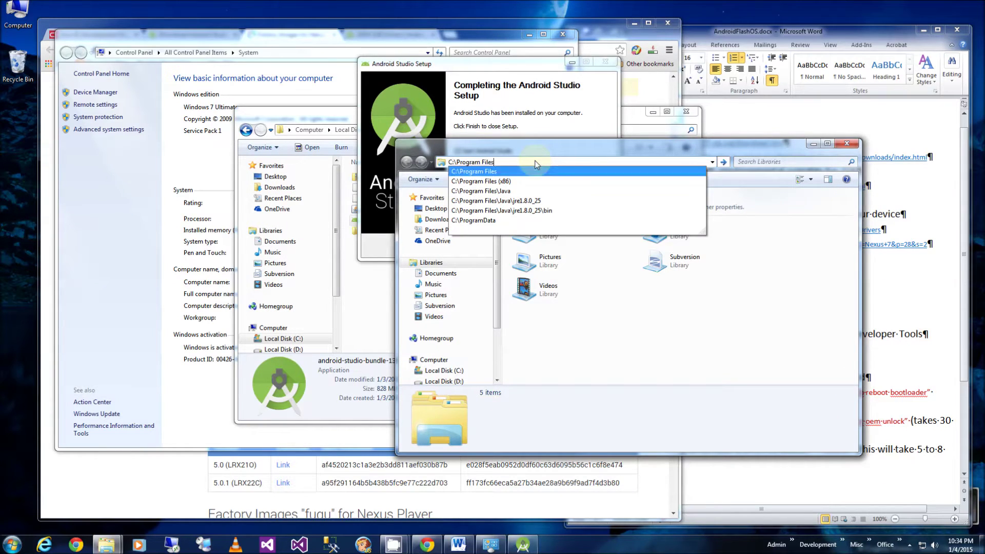
{"action": "key", "text": "Return"}
{"action": "double_click", "coordinate": [537, 231]}
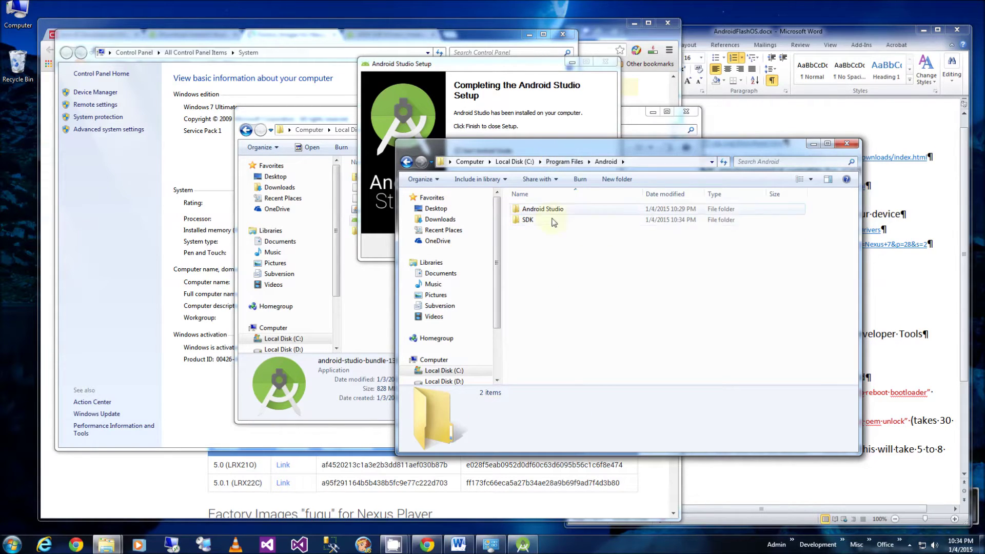
- Add the Everyone group to the SDK folder's security permissions and allow it full control
{"action": "left_click", "coordinate": [548, 222]}
{"action": "right_click", "coordinate": [548, 221]}
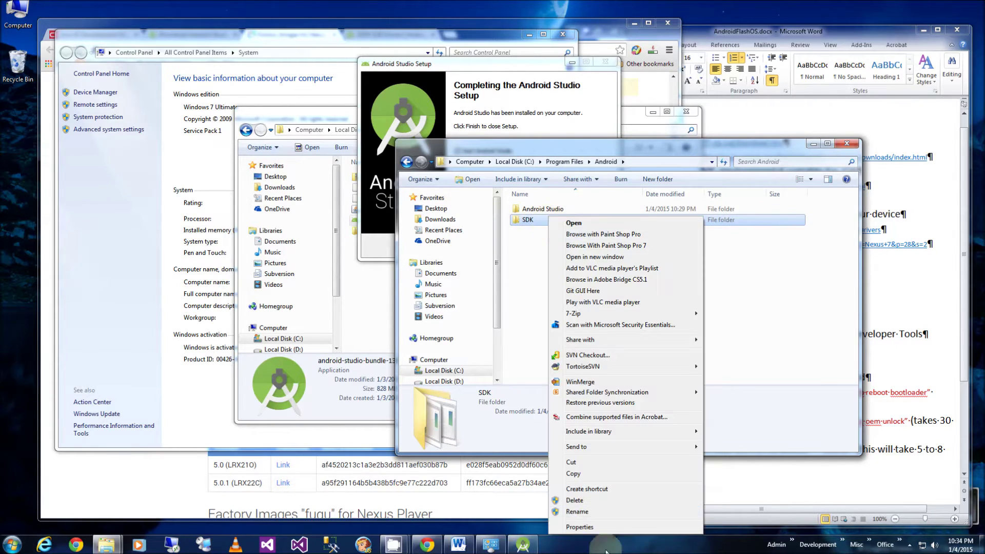
{"action": "left_click", "coordinate": [599, 528]}
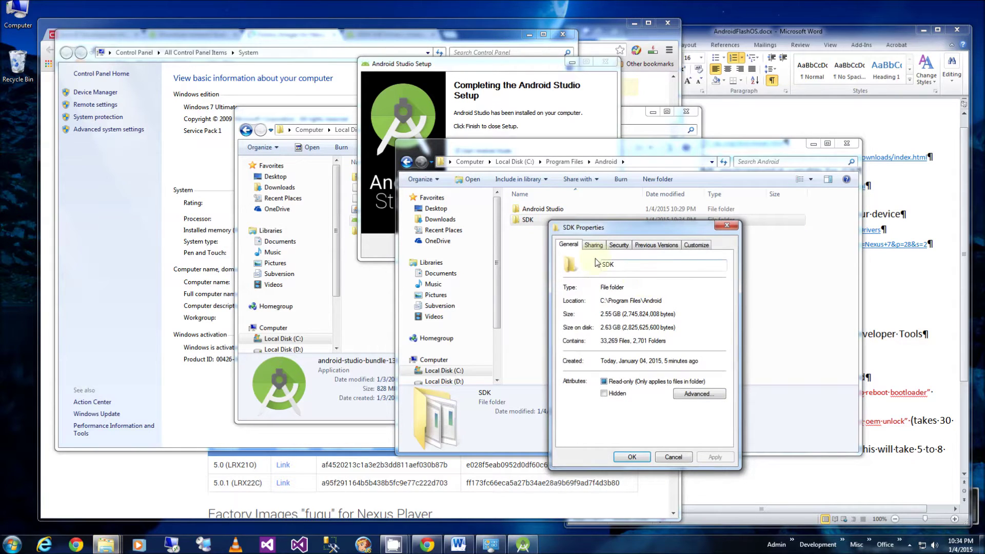
{"action": "left_click", "coordinate": [619, 245]}
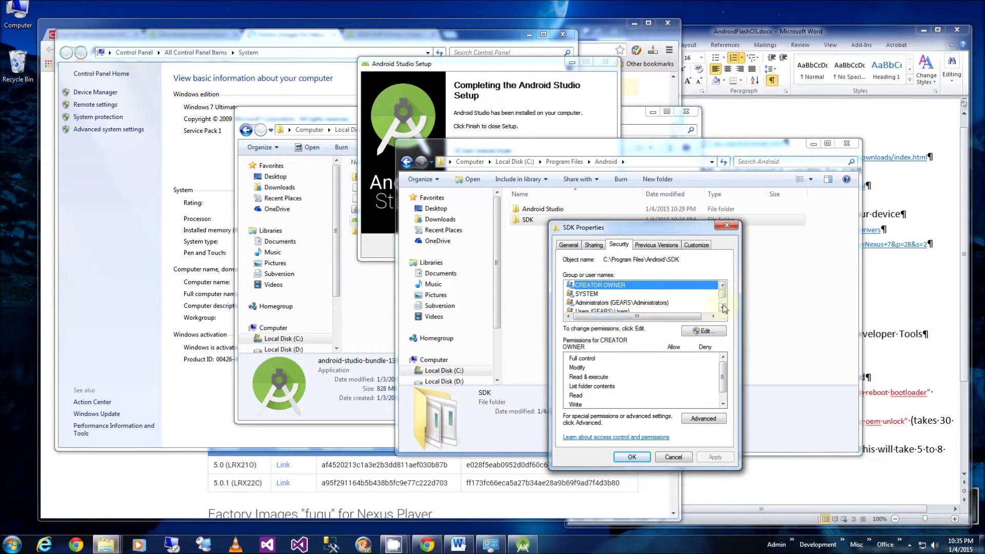
{"action": "left_click", "coordinate": [706, 332]}
{"action": "left_click", "coordinate": [677, 385]}
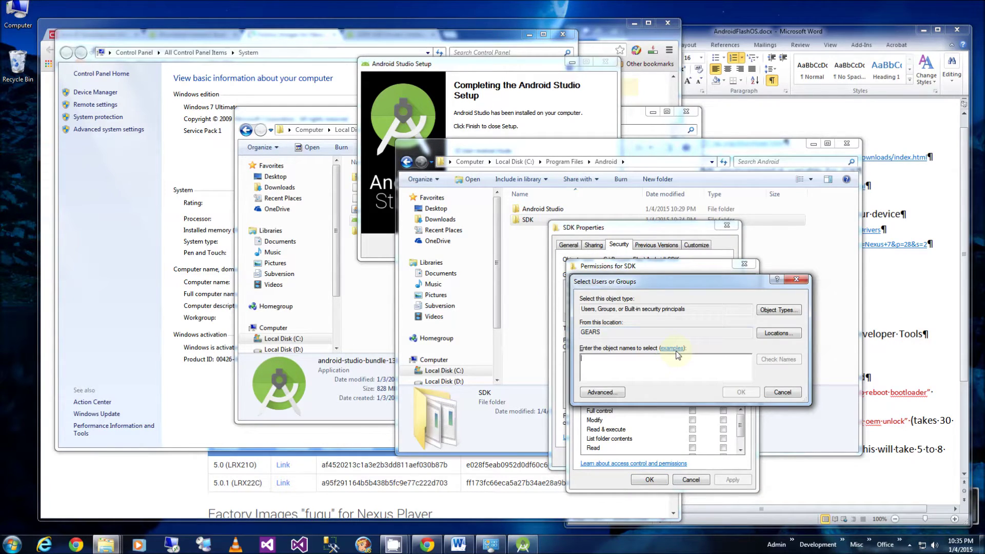
{"action": "type", "text": "Everyone"}
{"action": "key", "text": "Return"}
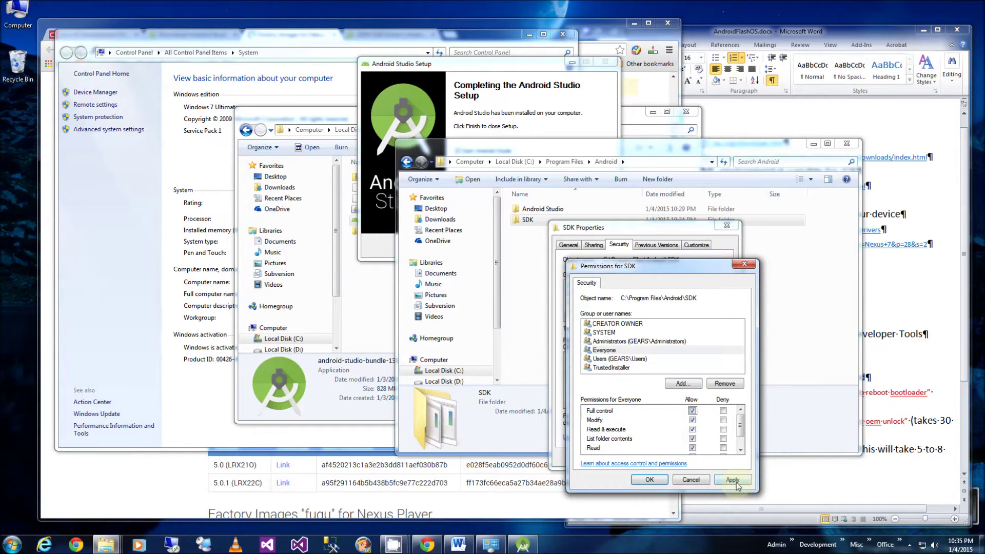
- Check the permissions allowed for Everyone, confirm them, and close the SDK folder's properties
{"action": "left_click", "coordinate": [650, 480]}
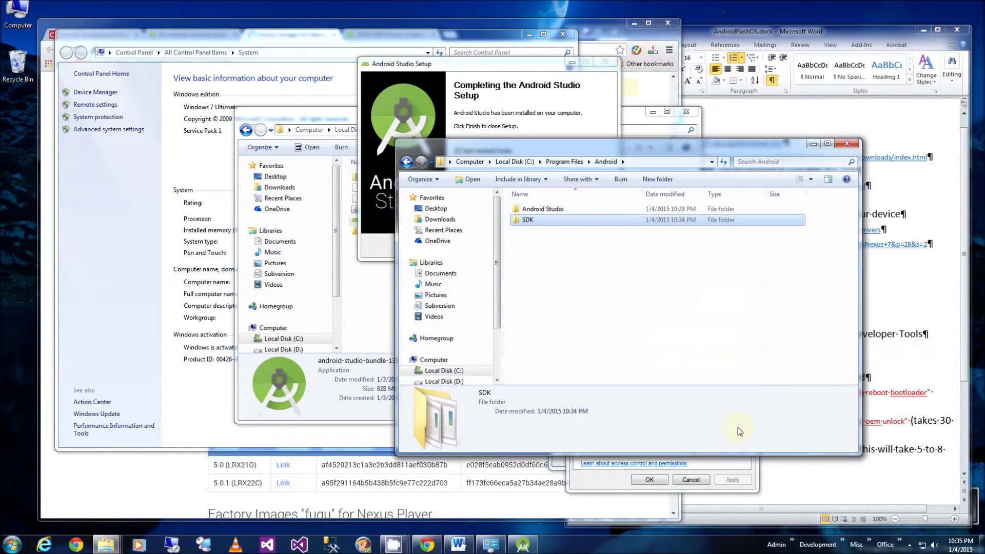
{"action": "left_click", "coordinate": [611, 481]}
{"action": "left_click", "coordinate": [740, 450]}
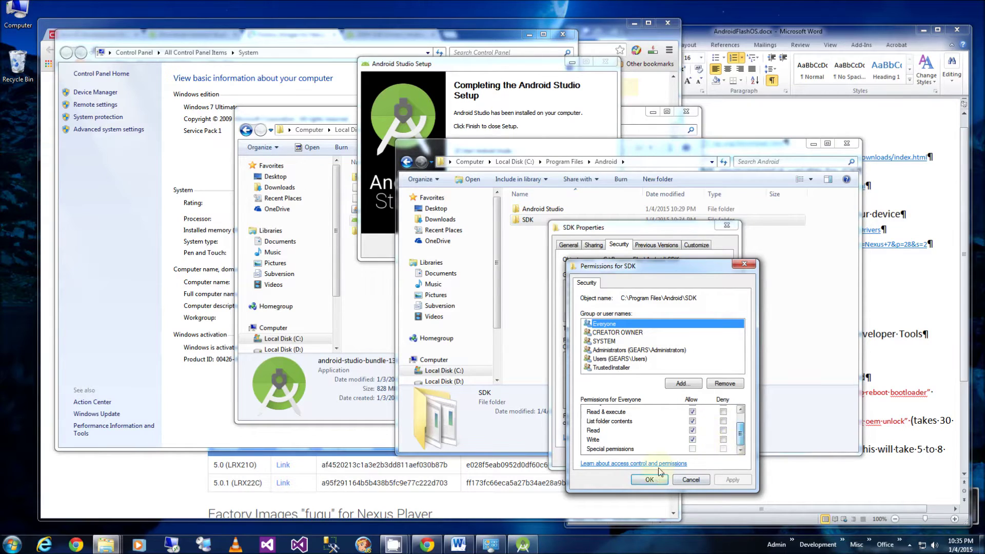
{"action": "left_click", "coordinate": [649, 481]}
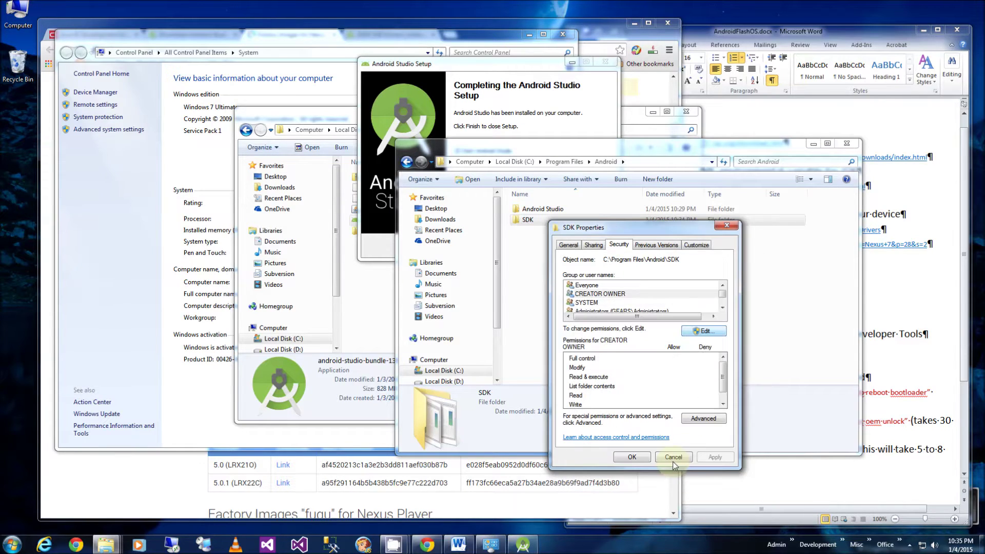
{"action": "left_click", "coordinate": [631, 441]}
- Open the platform-tools folder inside the SDK folder and copy its full path
{"action": "double_click", "coordinate": [534, 221]}
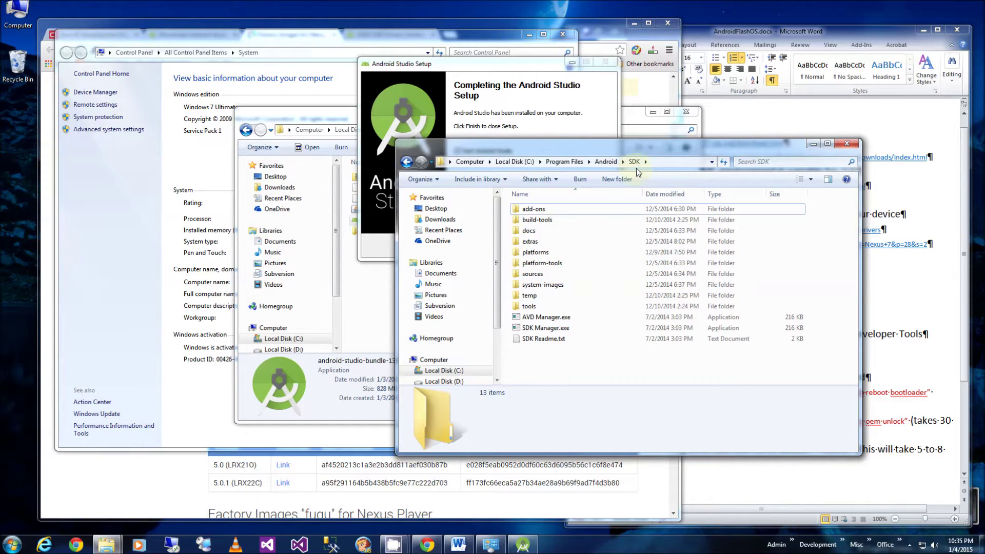
{"action": "double_click", "coordinate": [542, 264]}
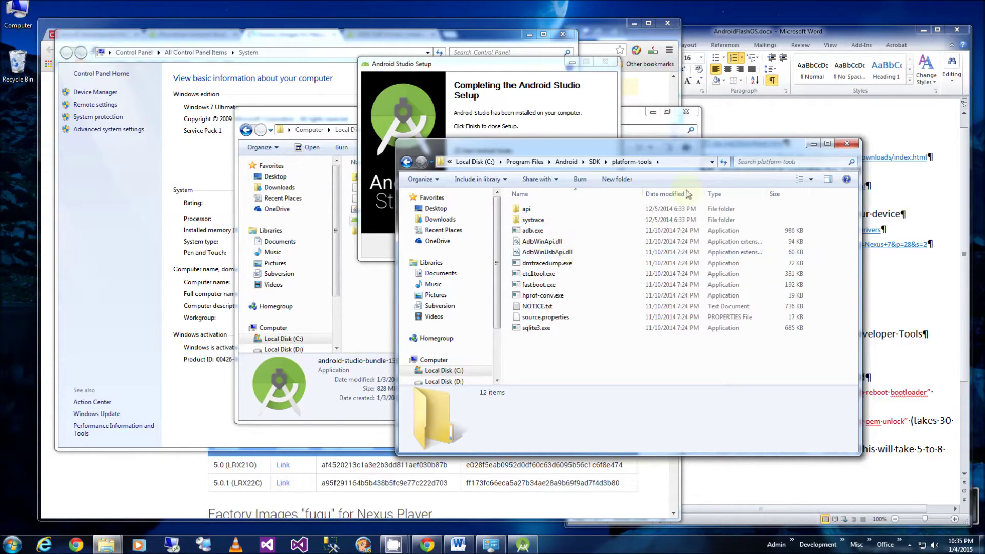
{"action": "left_click", "coordinate": [683, 163]}
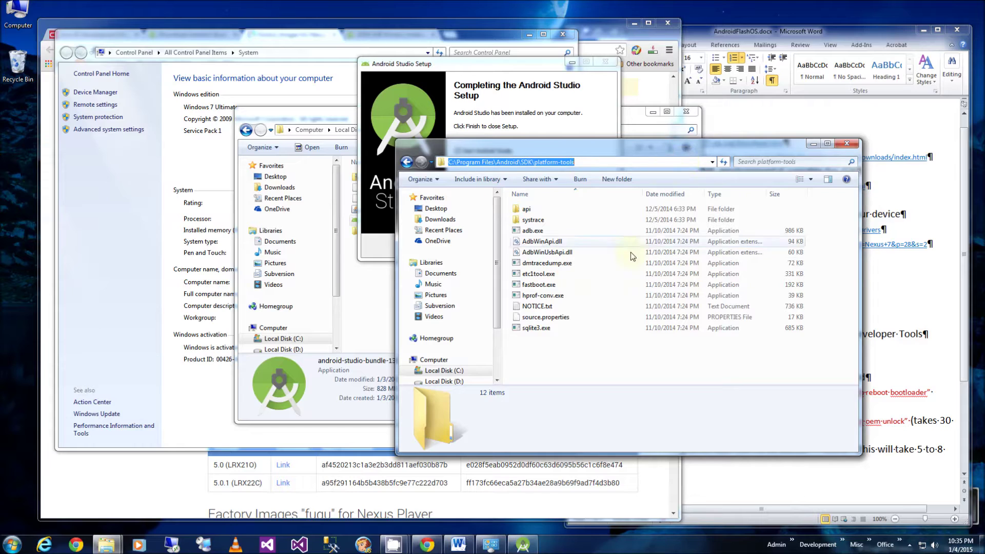
- Open the system Path variable for editing in the computer's environment variables
{"action": "right_click", "coordinate": [8, 21]}
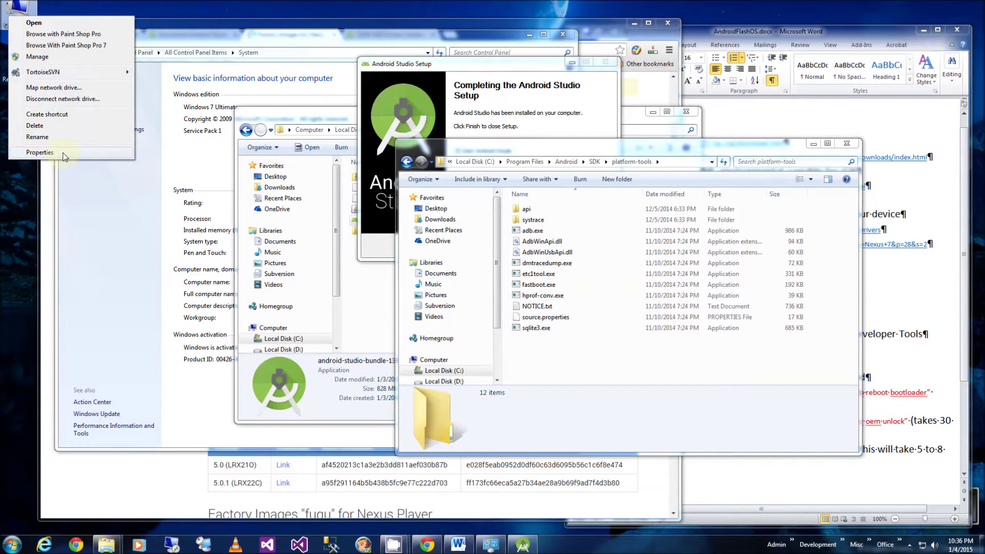
{"action": "left_click", "coordinate": [62, 152]}
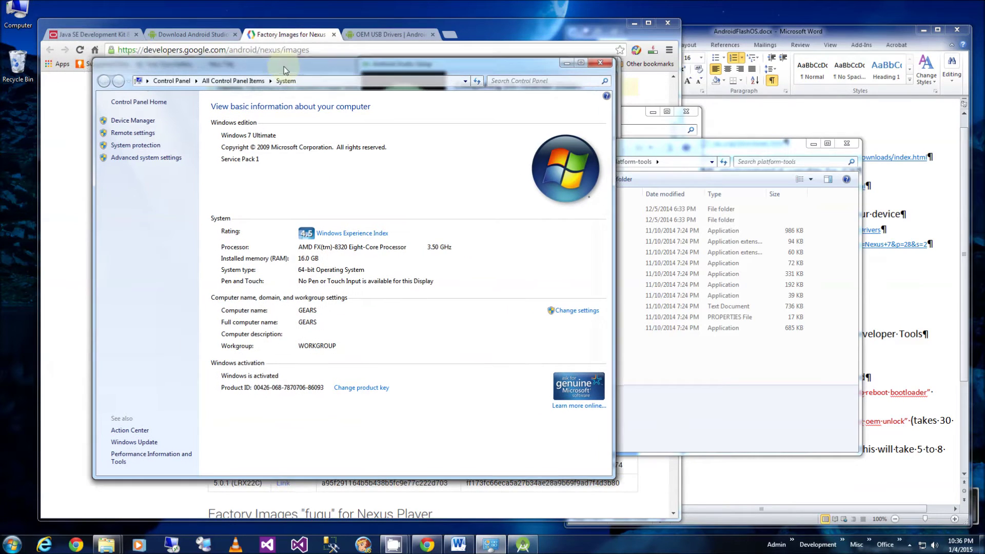
{"action": "left_click", "coordinate": [174, 160]}
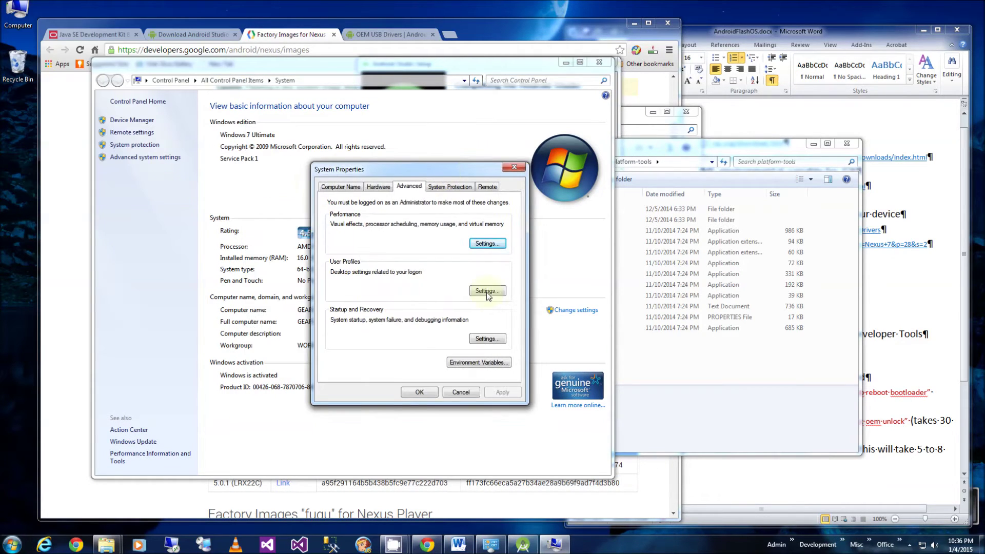
{"action": "left_click", "coordinate": [478, 362]}
{"action": "left_click_drag", "start_coordinate": [501, 333], "coordinate": [503, 339]}
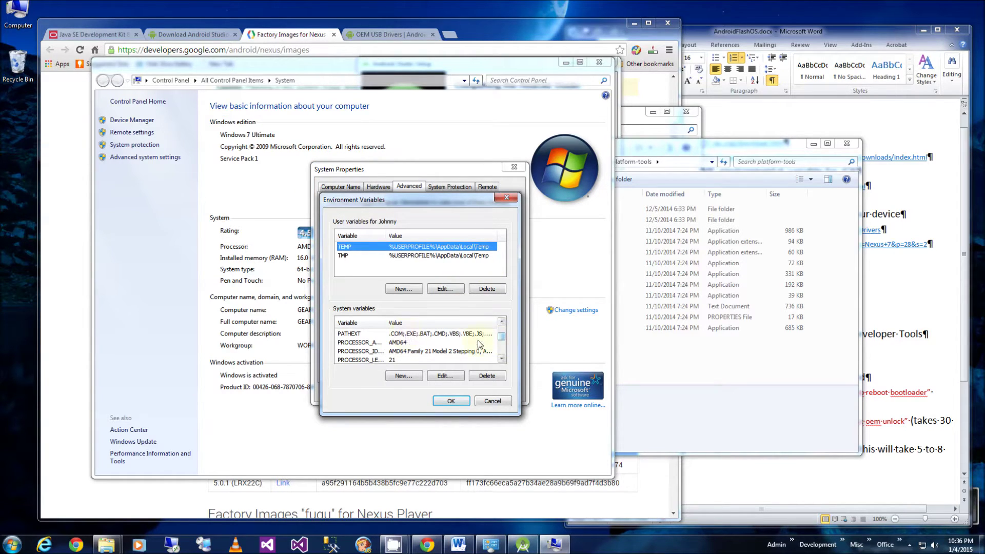
{"action": "left_click", "coordinate": [501, 322]}
{"action": "left_click", "coordinate": [355, 335]}
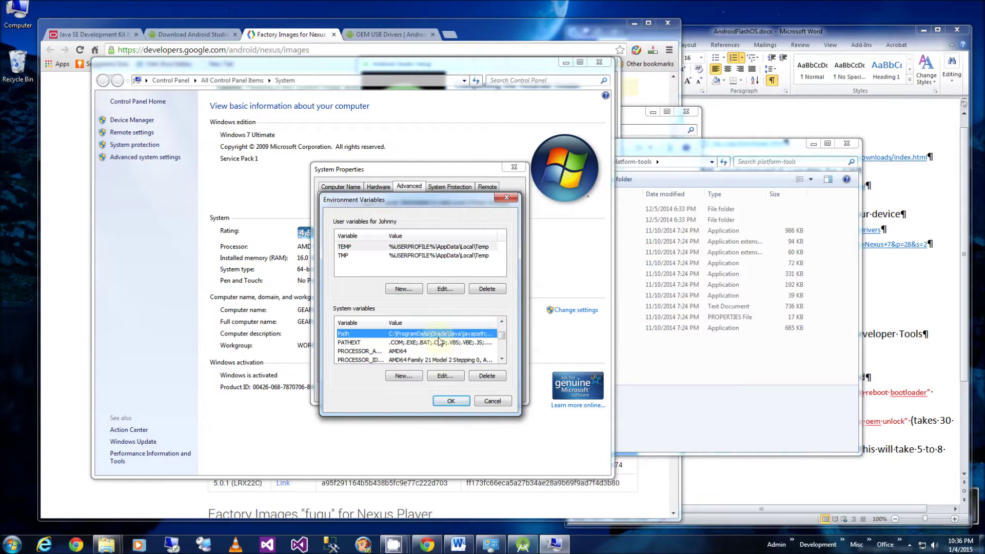
{"action": "double_click", "coordinate": [438, 334]}
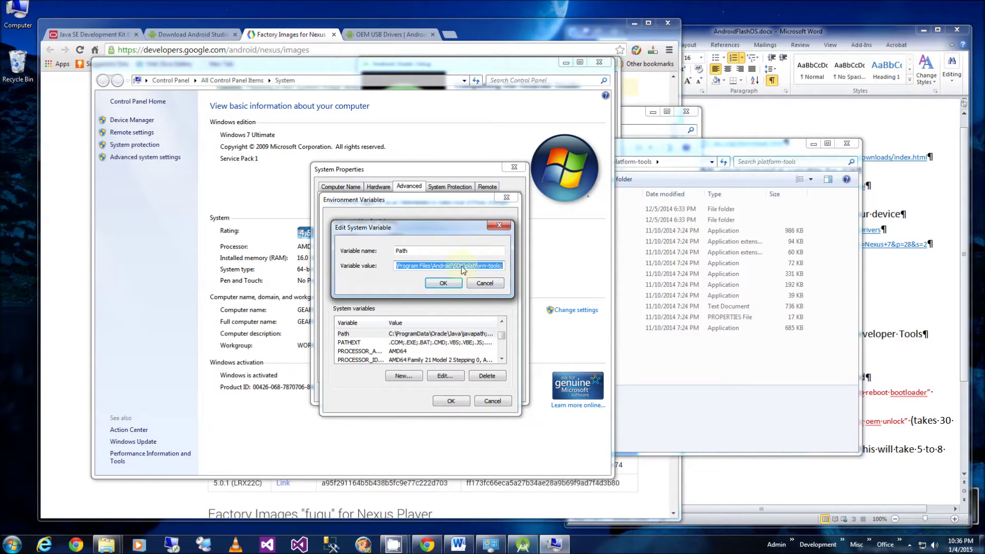
- Examine the Path value from start to end, checking for the \Program Files\Android\SDK\platform-tools entry
{"action": "mouse_move", "coordinate": [438, 266]}
{"action": "left_mouse_down"}
{"action": "mouse_move", "coordinate": [381, 268]}
{"action": "mouse_move", "coordinate": [426, 272]}
{"action": "left_mouse_up"}
{"action": "left_click", "coordinate": [425, 268]}
{"action": "key", "text": "Home"}
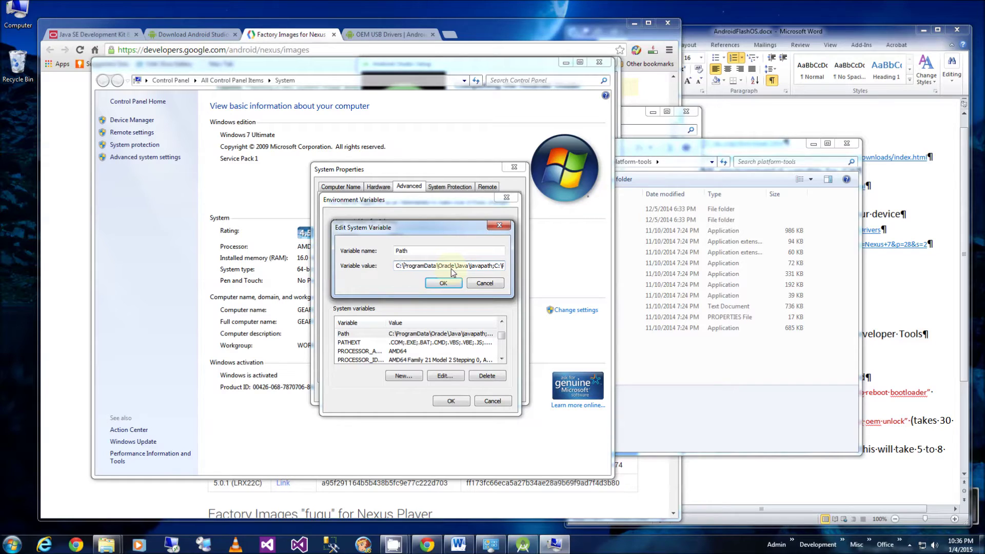
{"action": "key", "text": "End"}
{"action": "left_click_drag", "start_coordinate": [397, 267], "coordinate": [501, 269]}
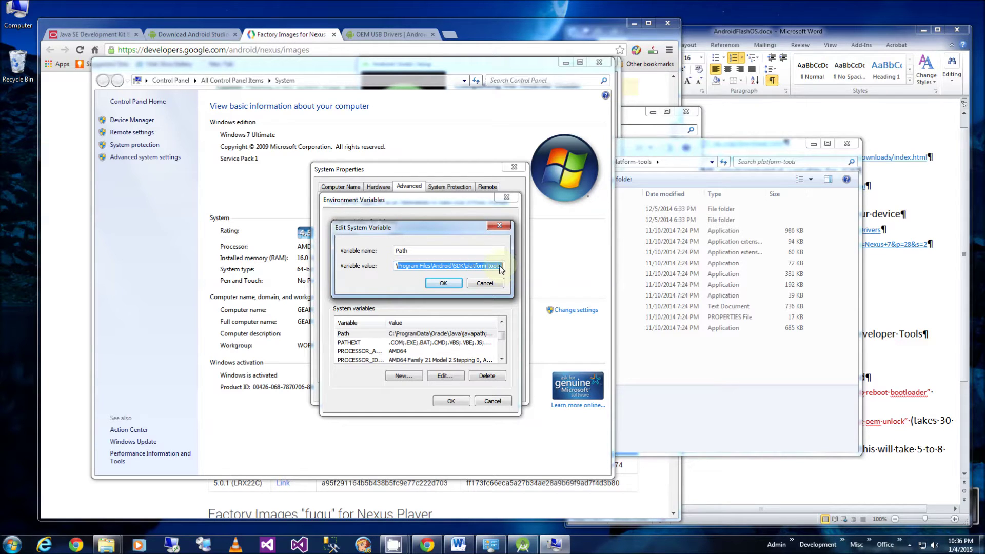
- Confirm the Path variable and environment variable settings, and close the System window
{"action": "left_click", "coordinate": [447, 303]}
{"action": "left_click", "coordinate": [443, 283]}
{"action": "left_click", "coordinate": [450, 401]}
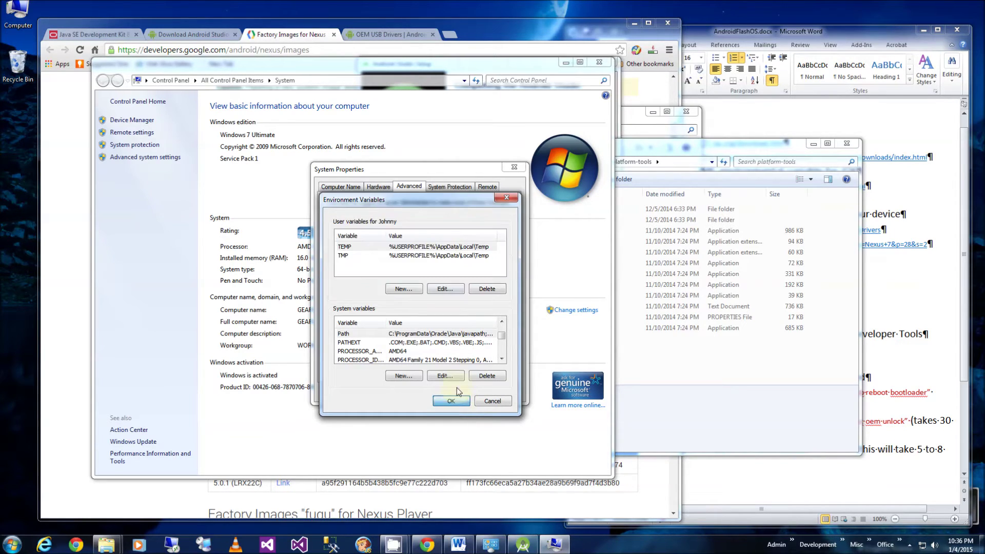
{"action": "left_click", "coordinate": [419, 392]}
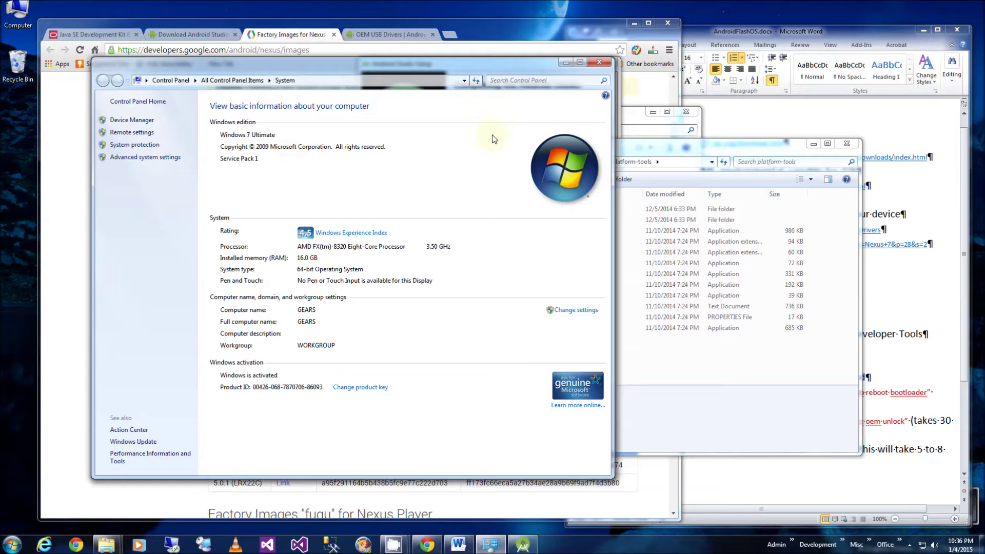
{"action": "left_click", "coordinate": [601, 66]}
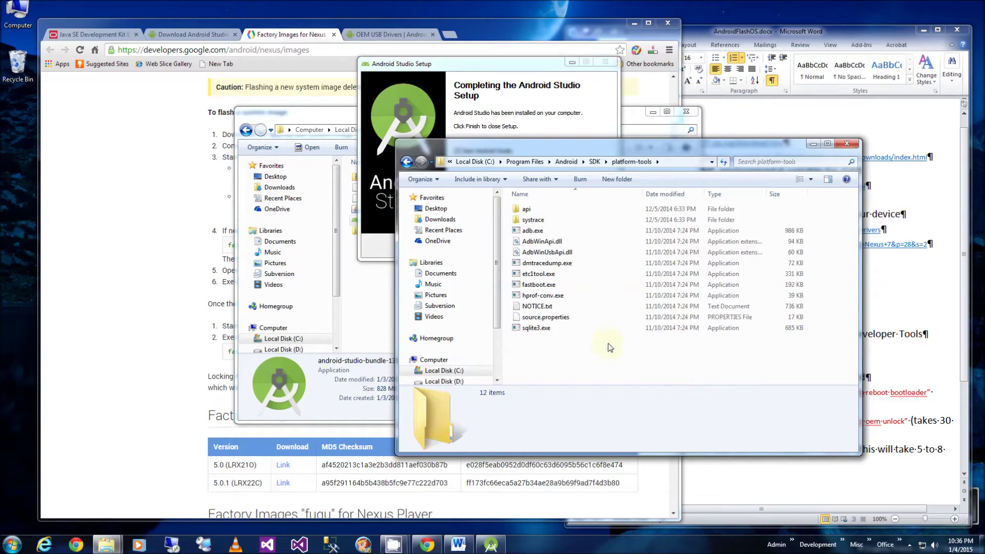
- Open the Developer Command Prompt for VS2012 and run echo %PATH% to inspect the path entries
{"action": "left_click", "coordinate": [803, 547]}
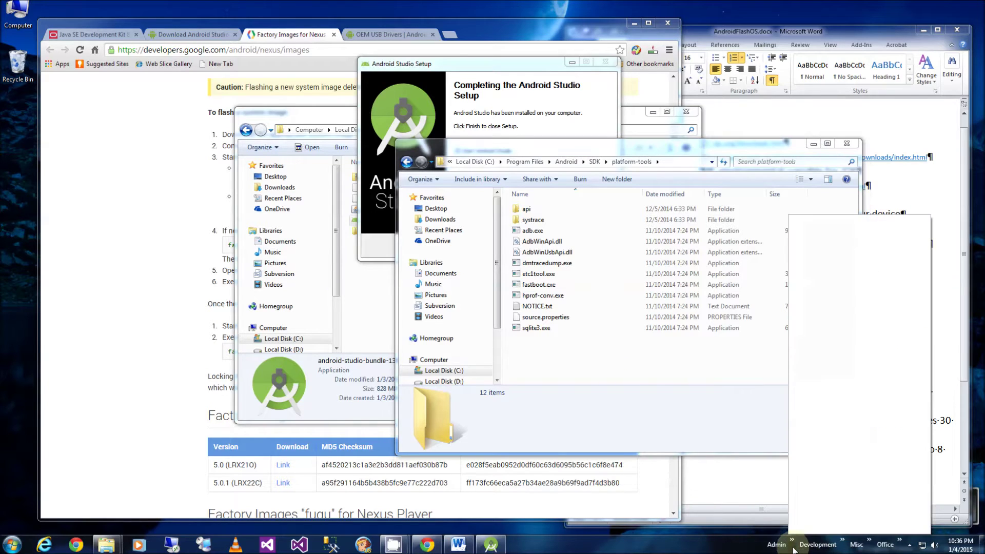
{"action": "left_click", "coordinate": [843, 545]}
{"action": "left_click", "coordinate": [905, 446]}
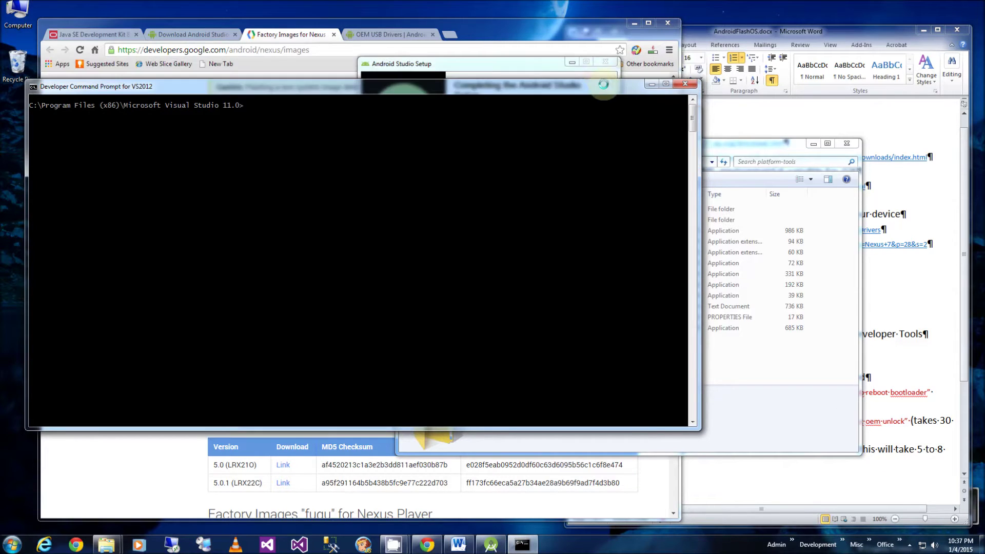
{"action": "left_click_drag", "start_coordinate": [549, 70], "coordinate": [638, 69]}
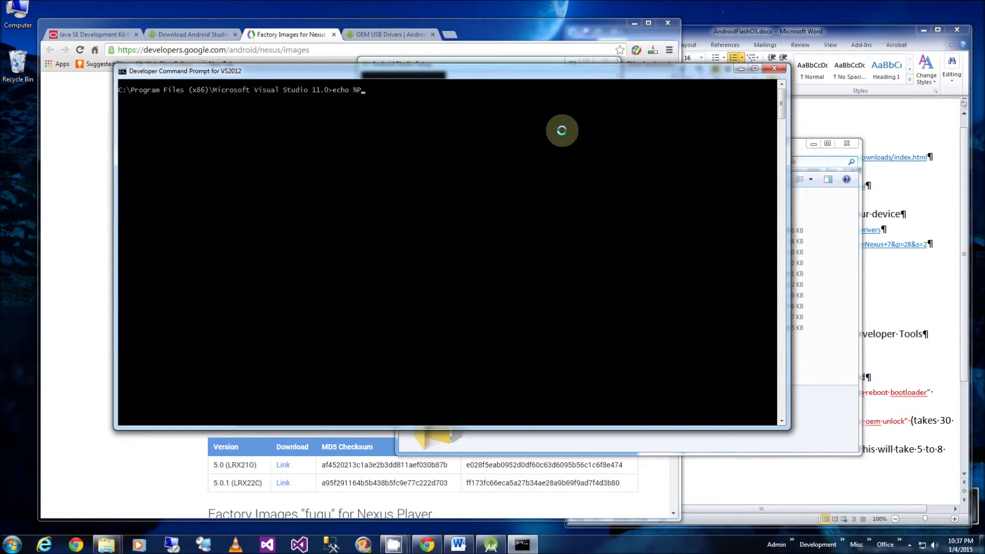
{"action": "type", "text": "%"}
{"action": "key", "text": "Return"}
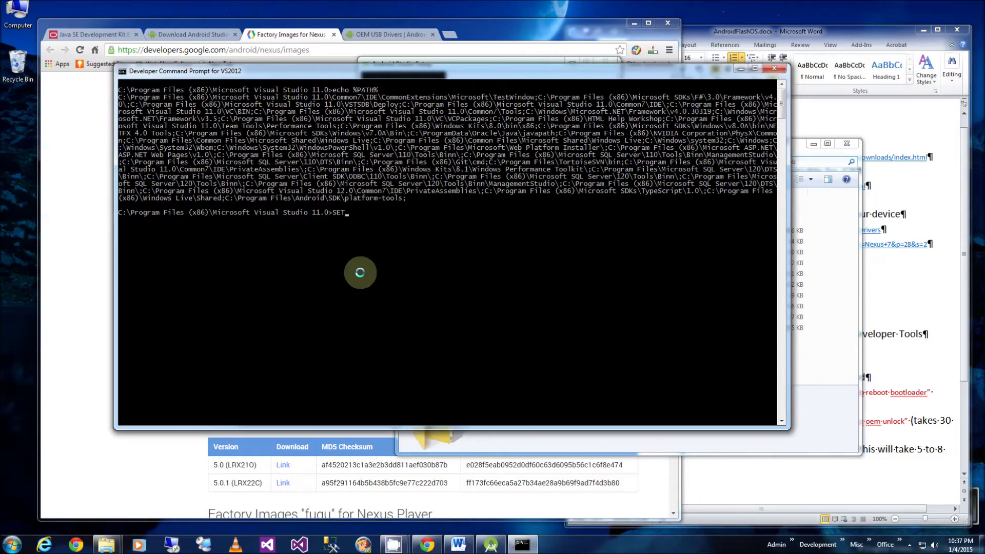
- Run SET to list the environment variables, check the JAVA_HOME and Path entries, and minimize the command prompt window
{"action": "key", "text": "Return"}
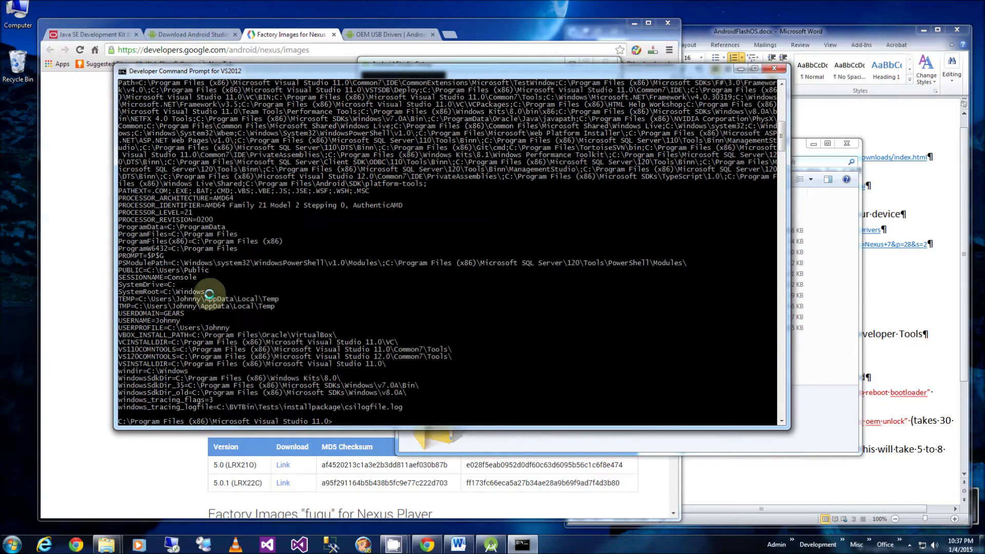
{"action": "scroll", "coordinate": [208, 295], "scroll_direction": "up", "scroll_amount": 13}
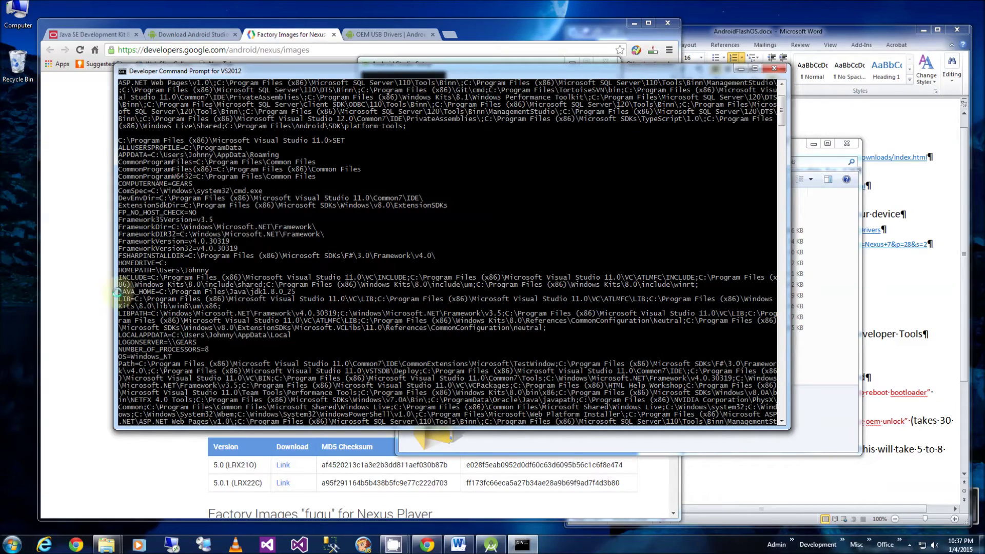
{"action": "scroll", "coordinate": [389, 205], "scroll_direction": "down", "scroll_amount": 15}
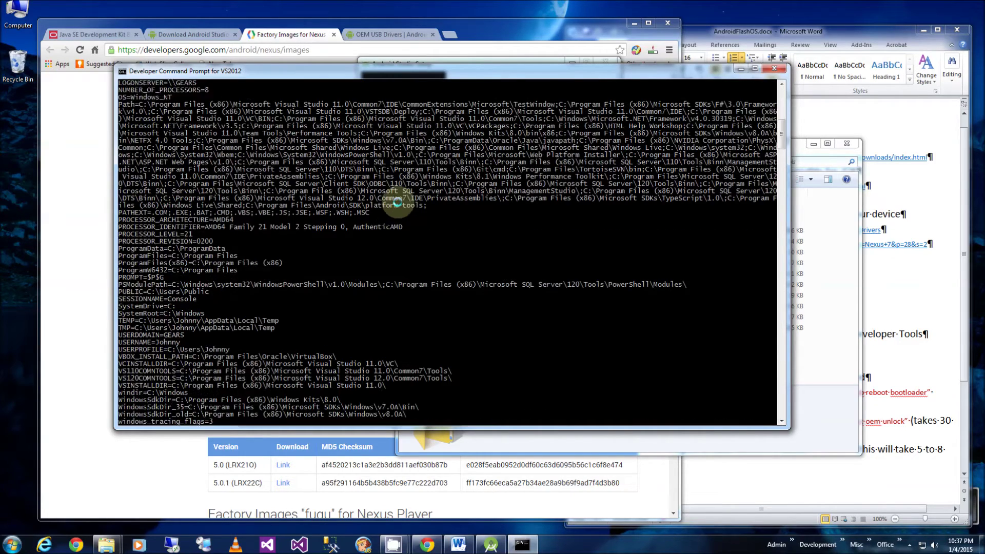
{"action": "scroll", "coordinate": [387, 205], "scroll_direction": "up", "scroll_amount": 4}
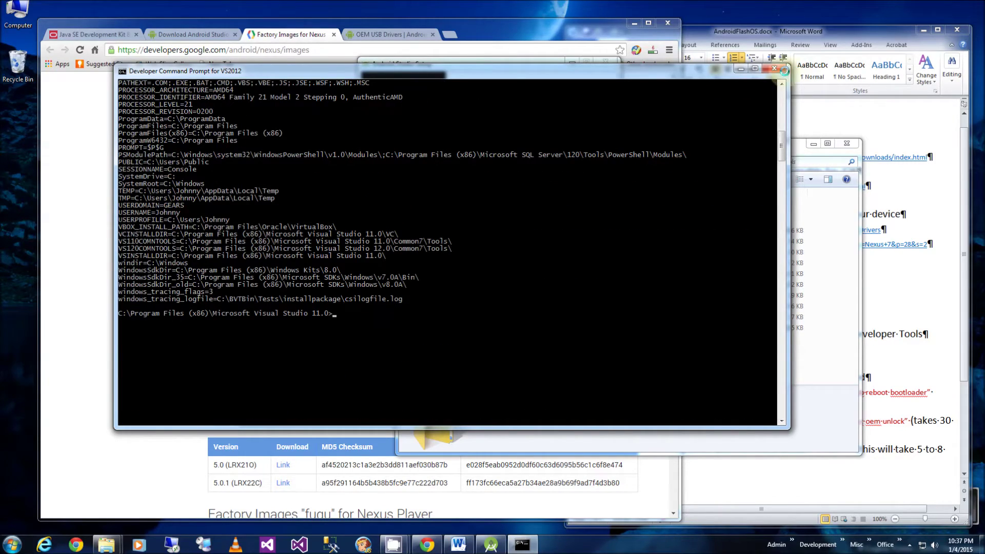
{"action": "left_click", "coordinate": [740, 69]}
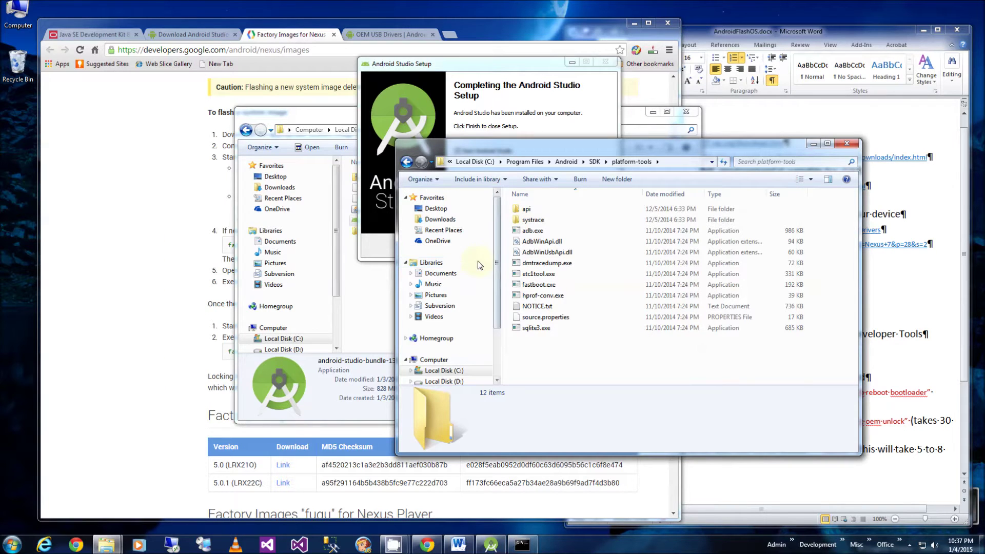
- Finish the Android Studio installer with Start Android Studio enabled, and complete the Setup Wizard after its components are downloaded
{"action": "left_click_drag", "start_coordinate": [335, 206], "coordinate": [310, 212]}
{"action": "left_click", "coordinate": [505, 177]}
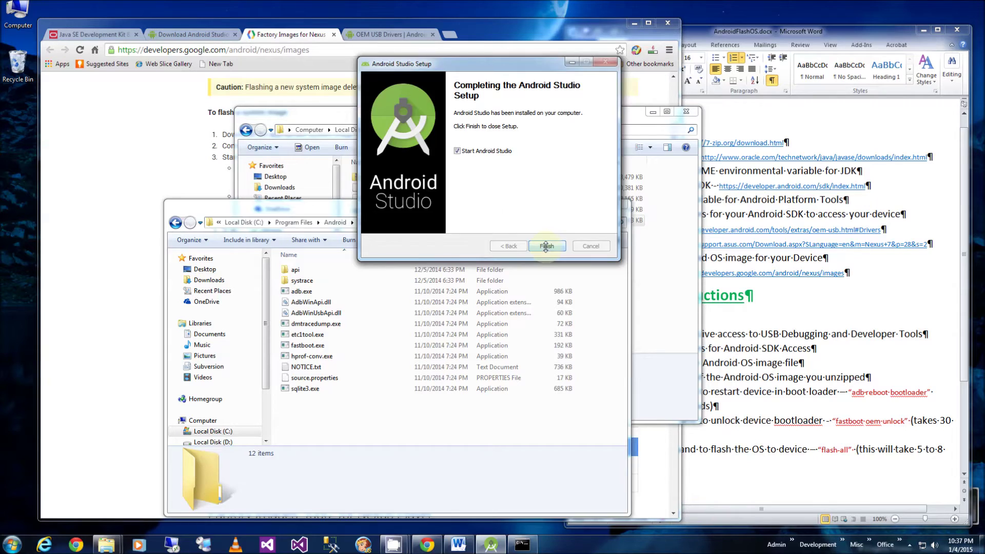
{"action": "left_click", "coordinate": [546, 246]}
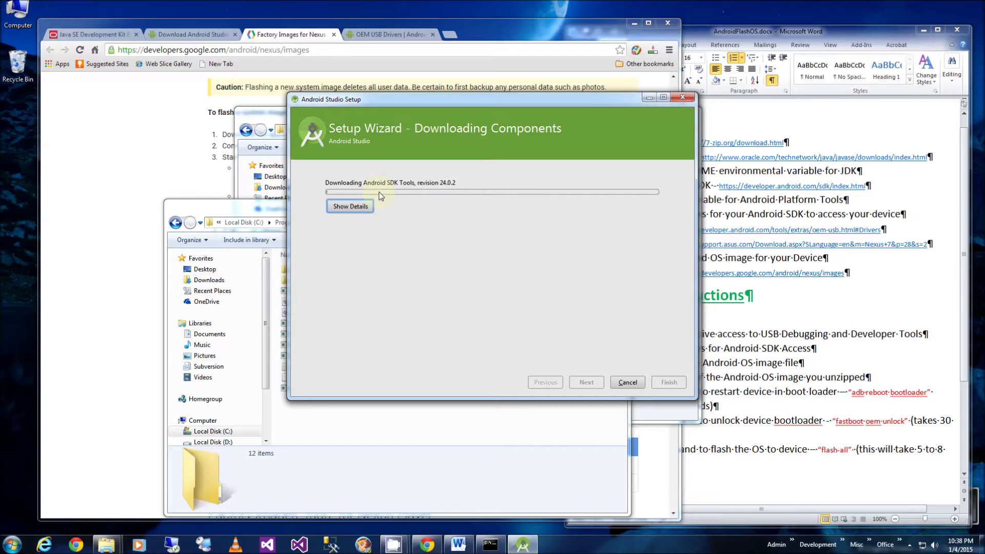
{"action": "left_click_drag", "start_coordinate": [520, 96], "coordinate": [242, 99]}
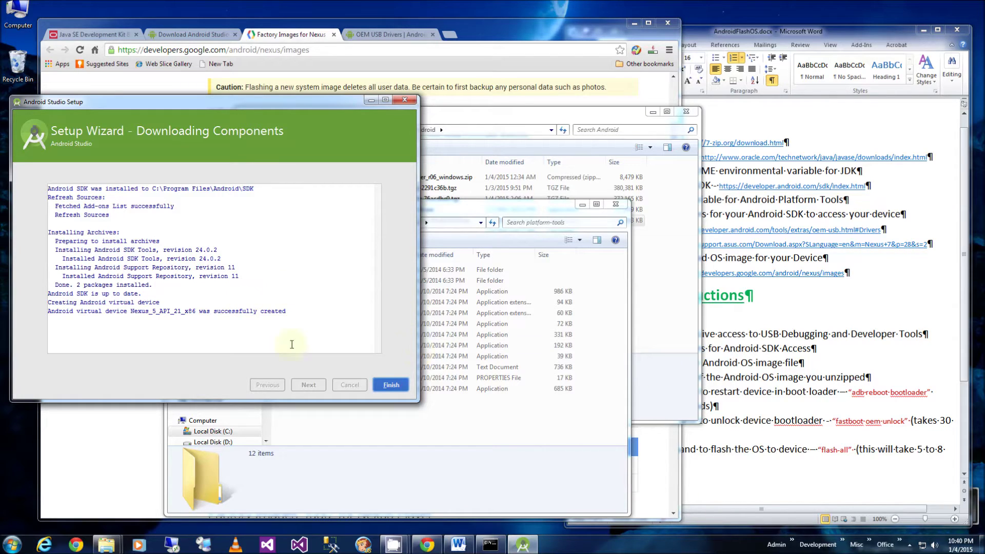
{"action": "left_click", "coordinate": [391, 385]}
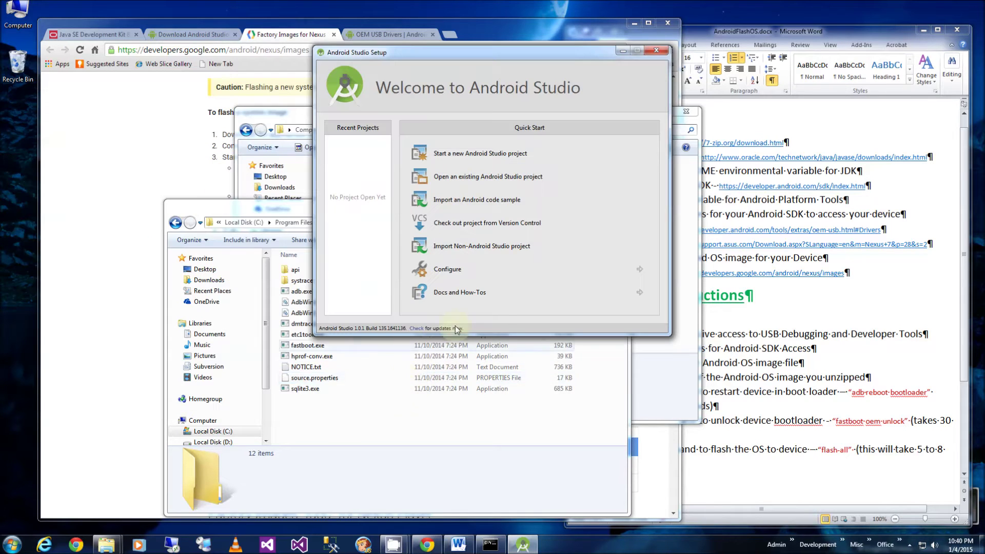